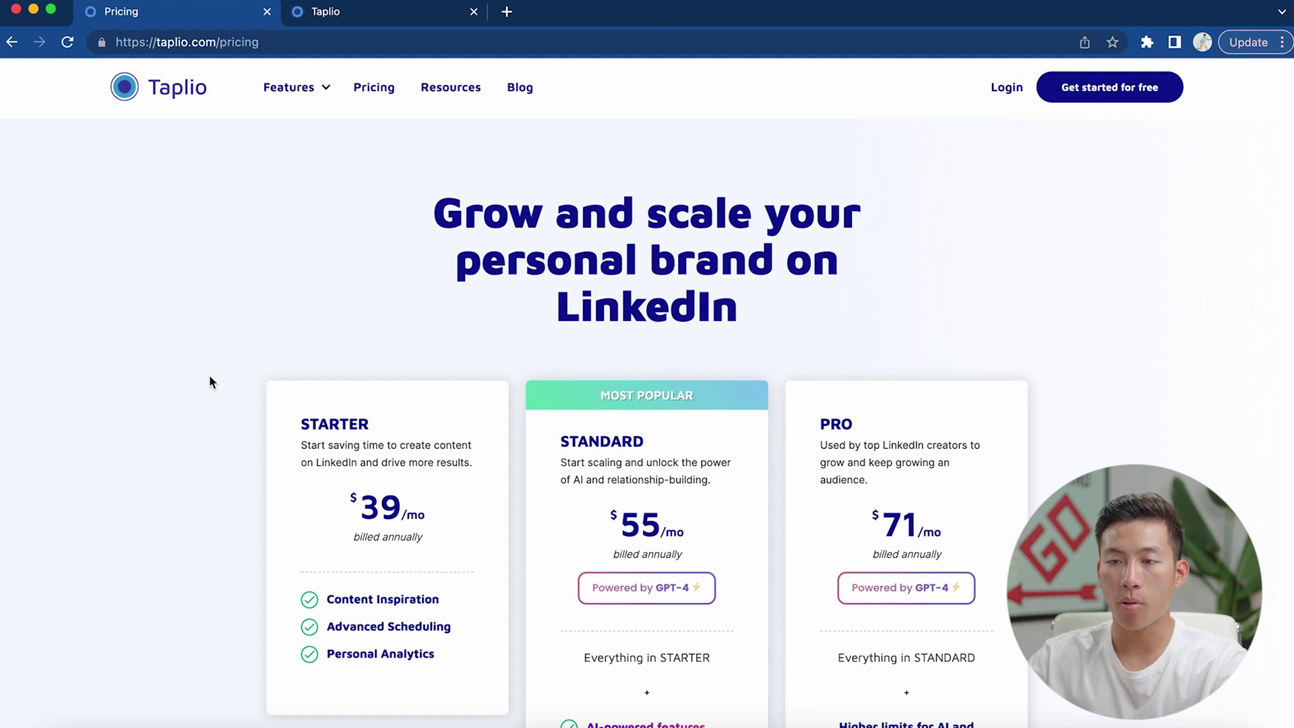
- Browse the pricing cards and FAQ, then bring up the Features menu of LinkedIn feature pages
scroll(211, 382, down, 3)
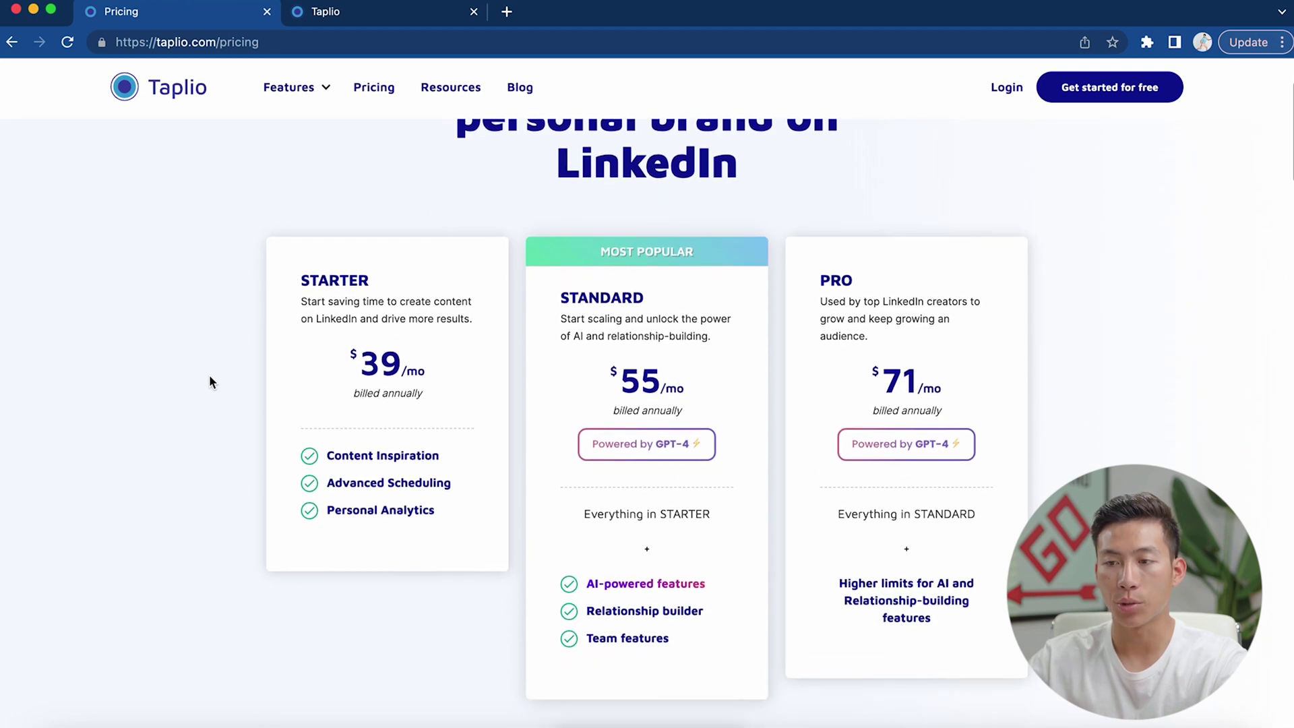
scroll(210, 382, down, 1)
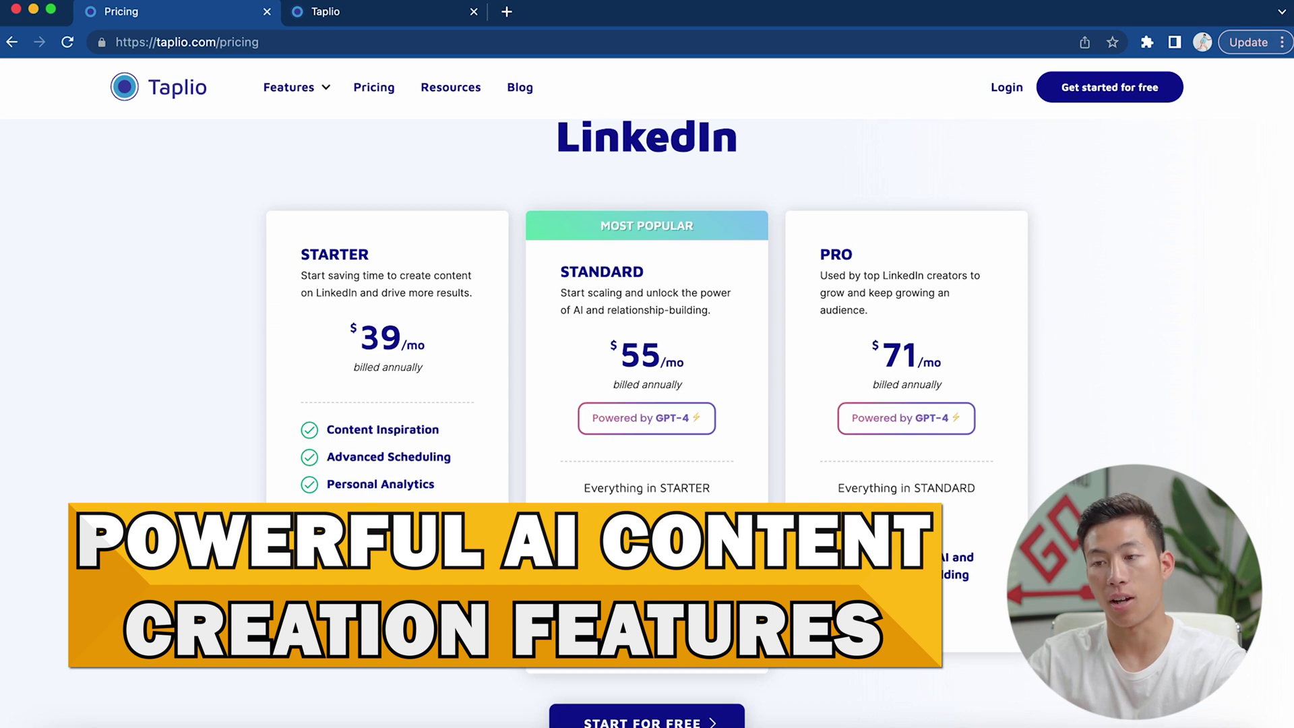
scroll(833, 416, down, 1)
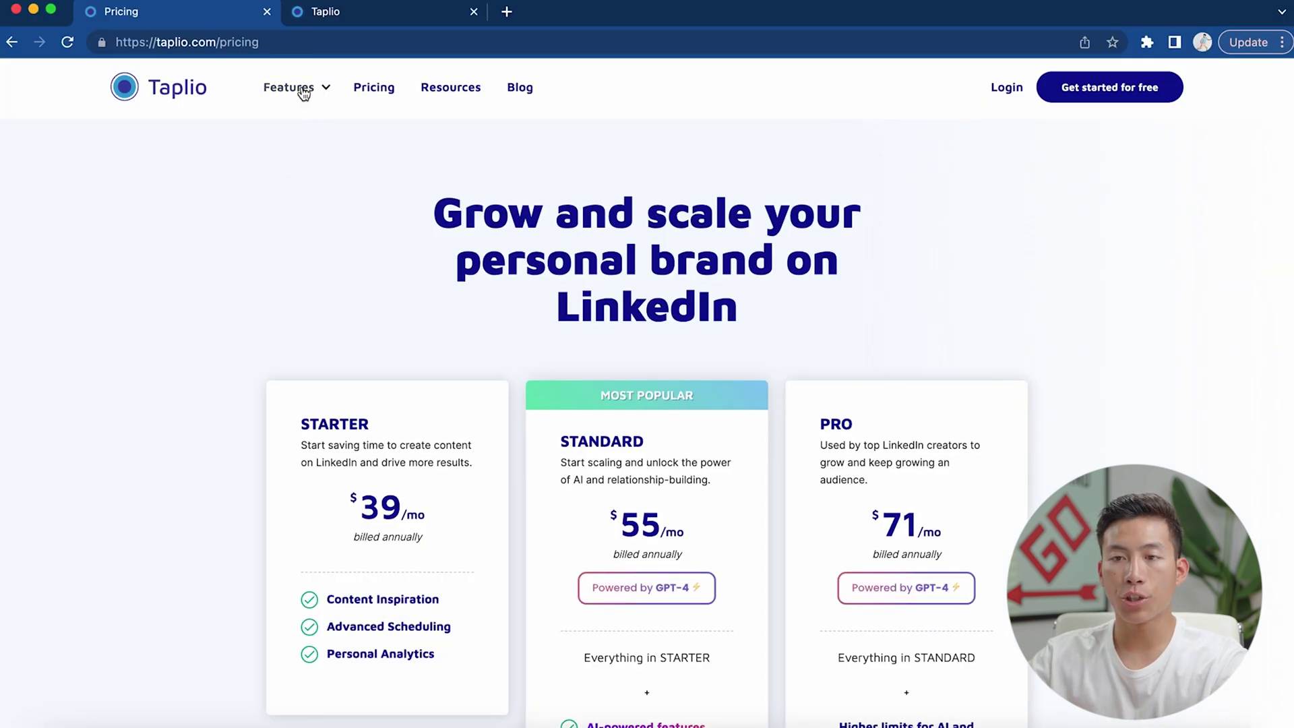
mouse_move(304, 93)
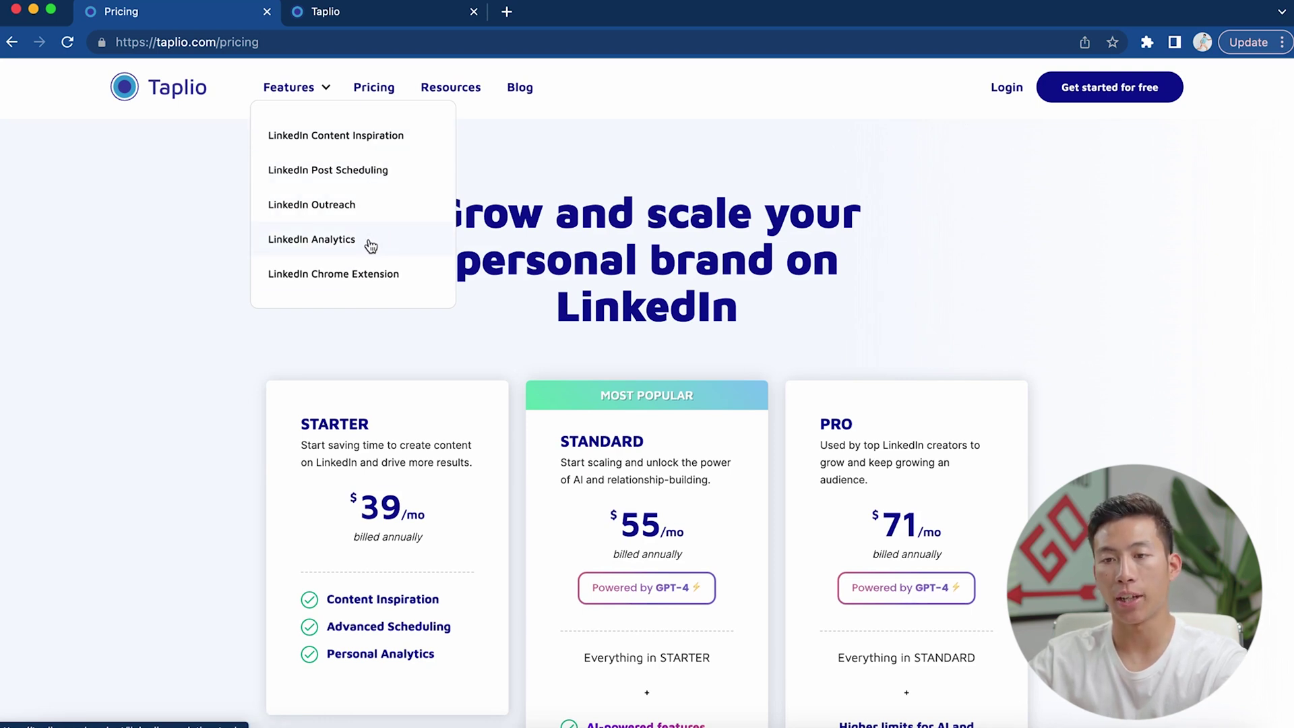
- Open the LinkedIn Chrome Extension feature page and enlarge its LinkedIn dashboard preview image
click(382, 276)
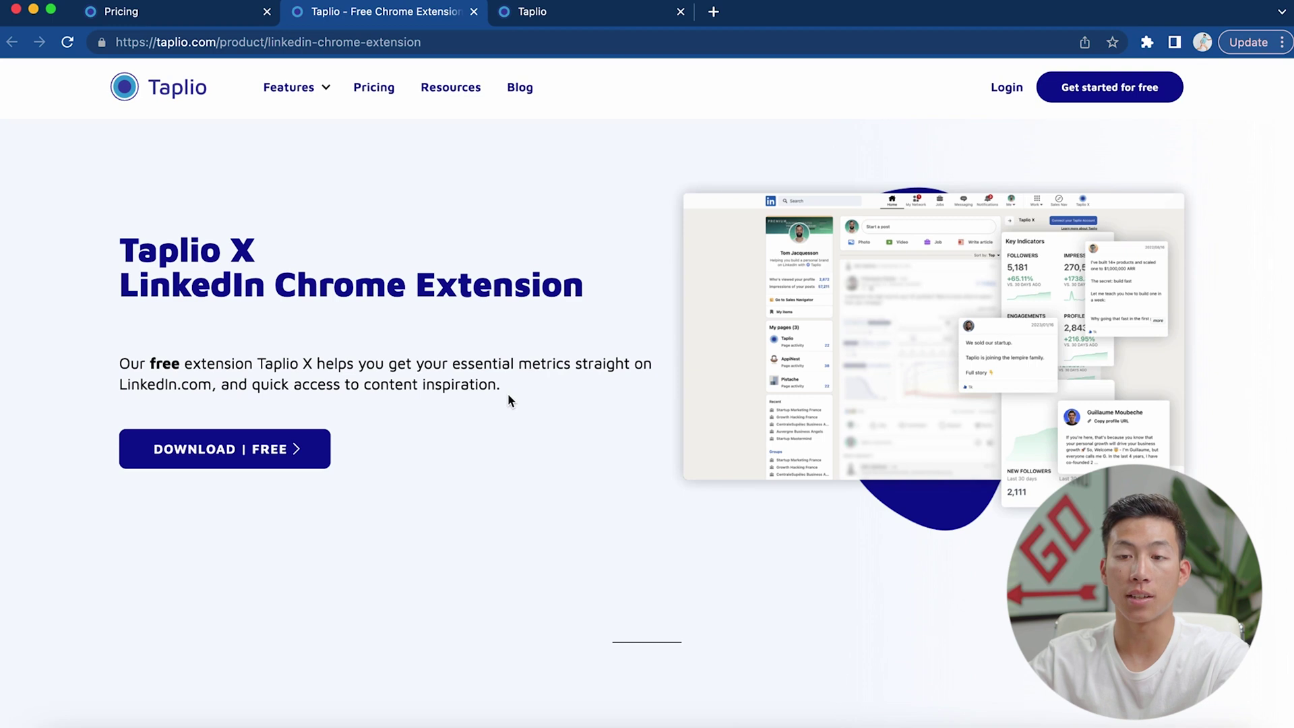
click(920, 302)
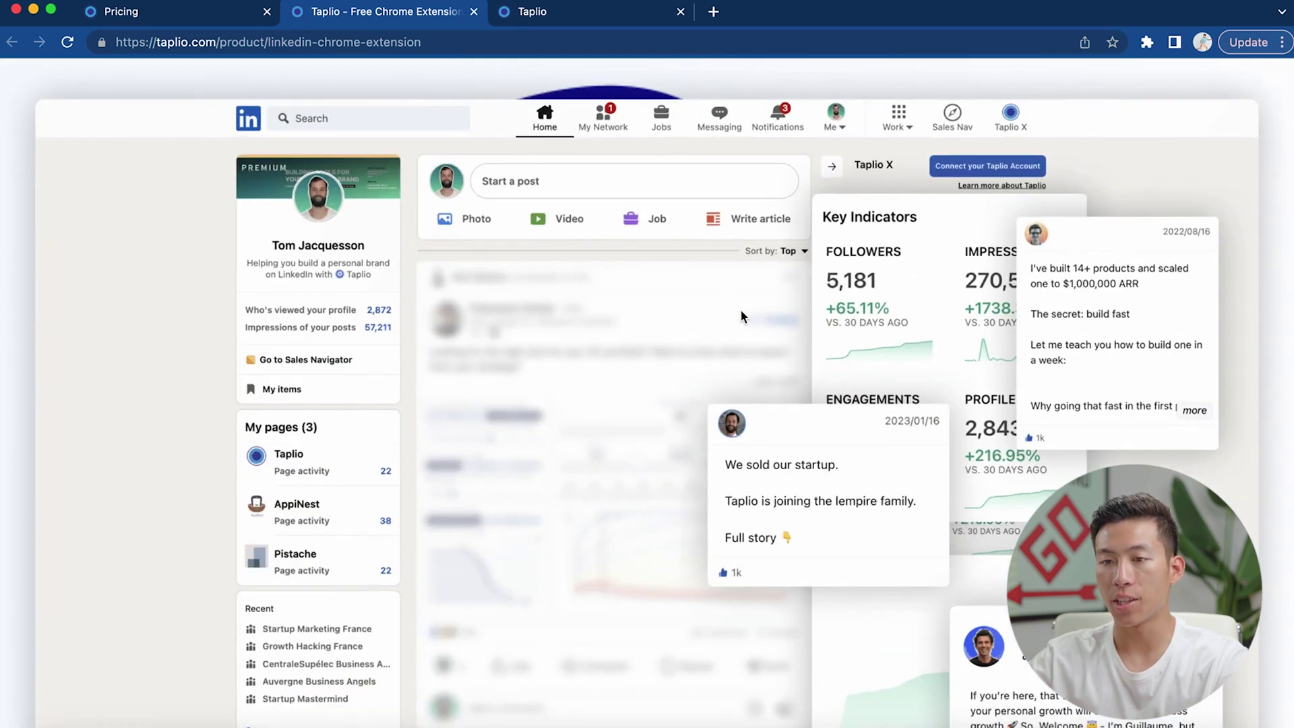
scroll(775, 283, up, 1)
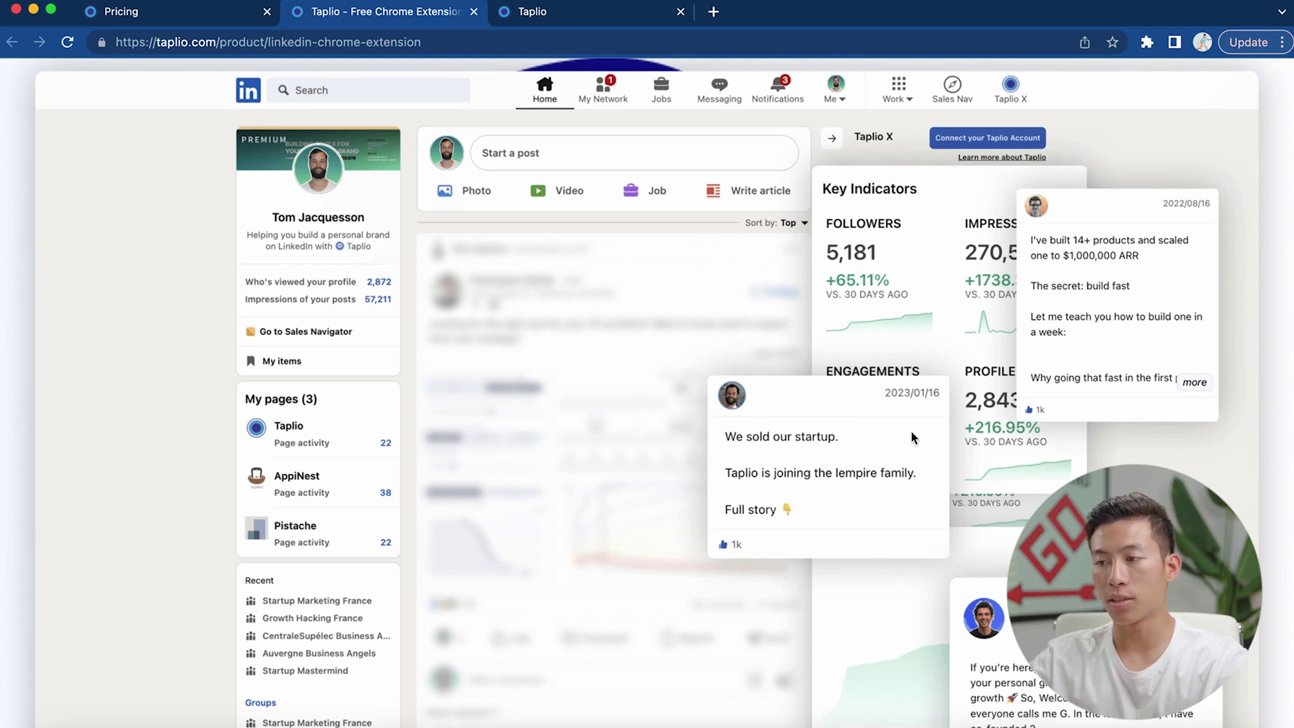
scroll(909, 445, down, 3)
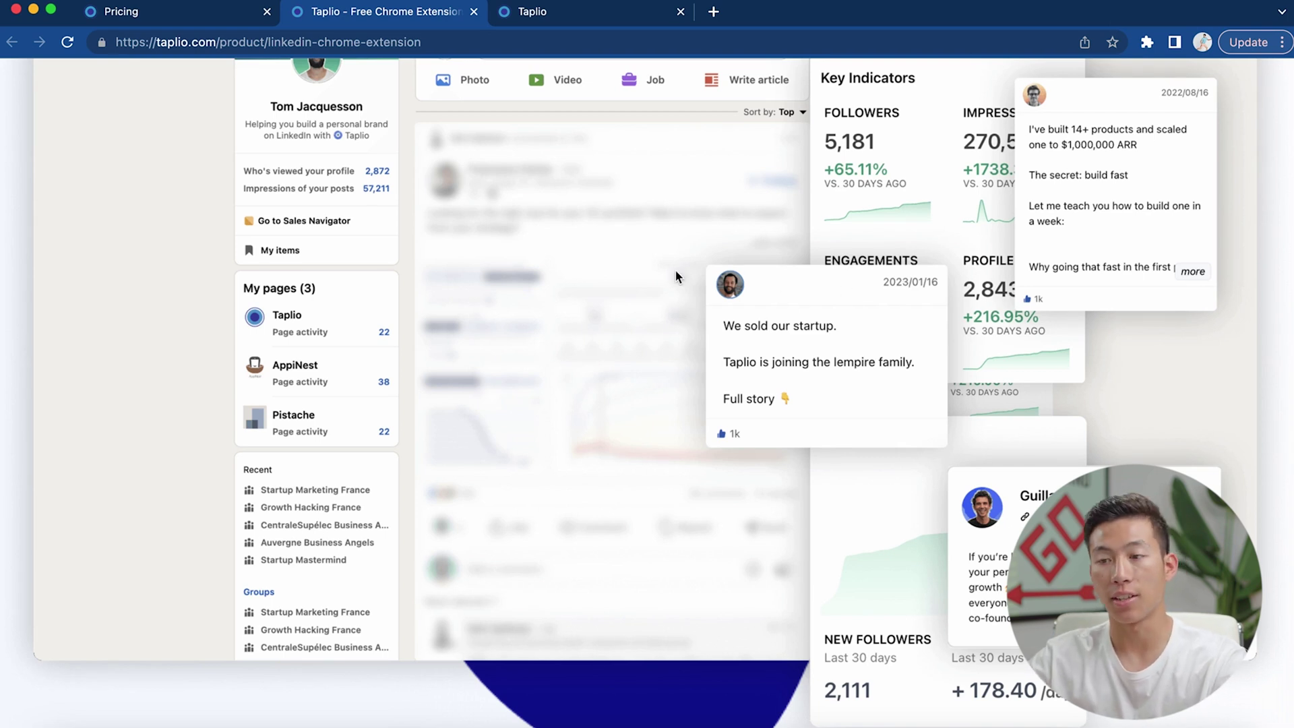
scroll(625, 309, up, 3)
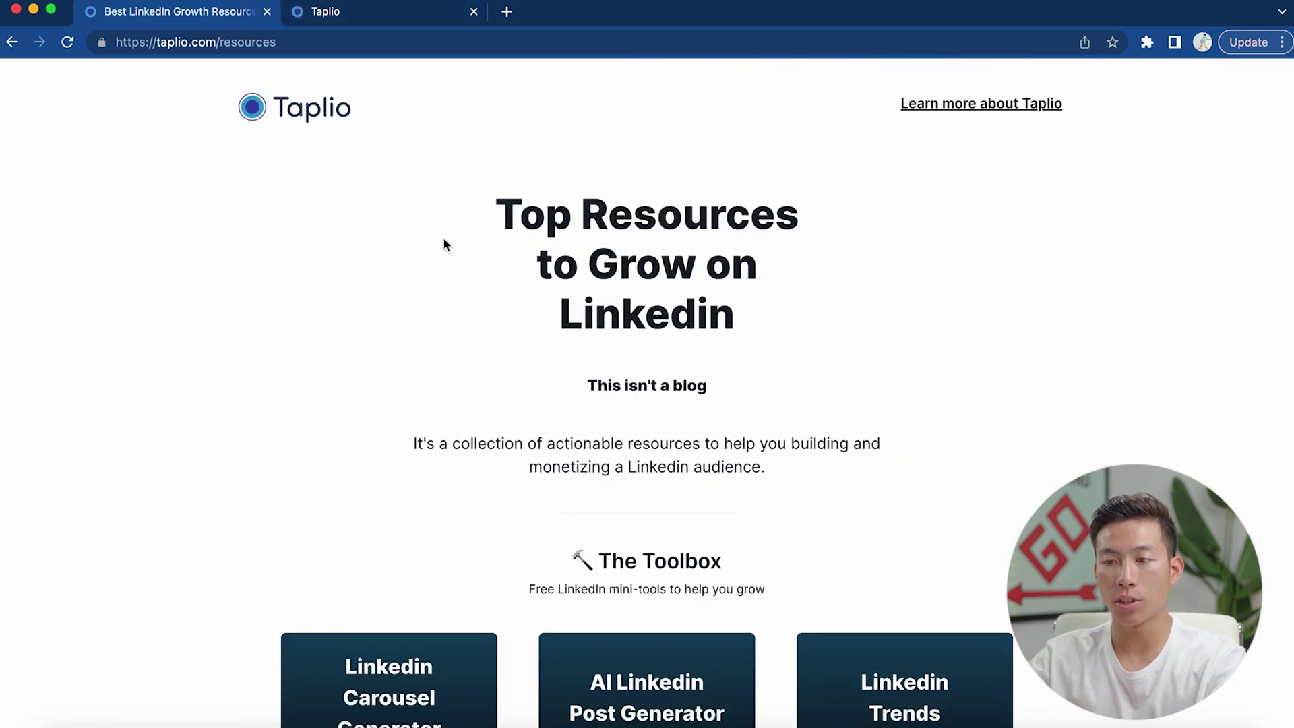
- Browse the free Resources toolbox cards, then go to the Taplio Blog
scroll(150, 511, down, 5)
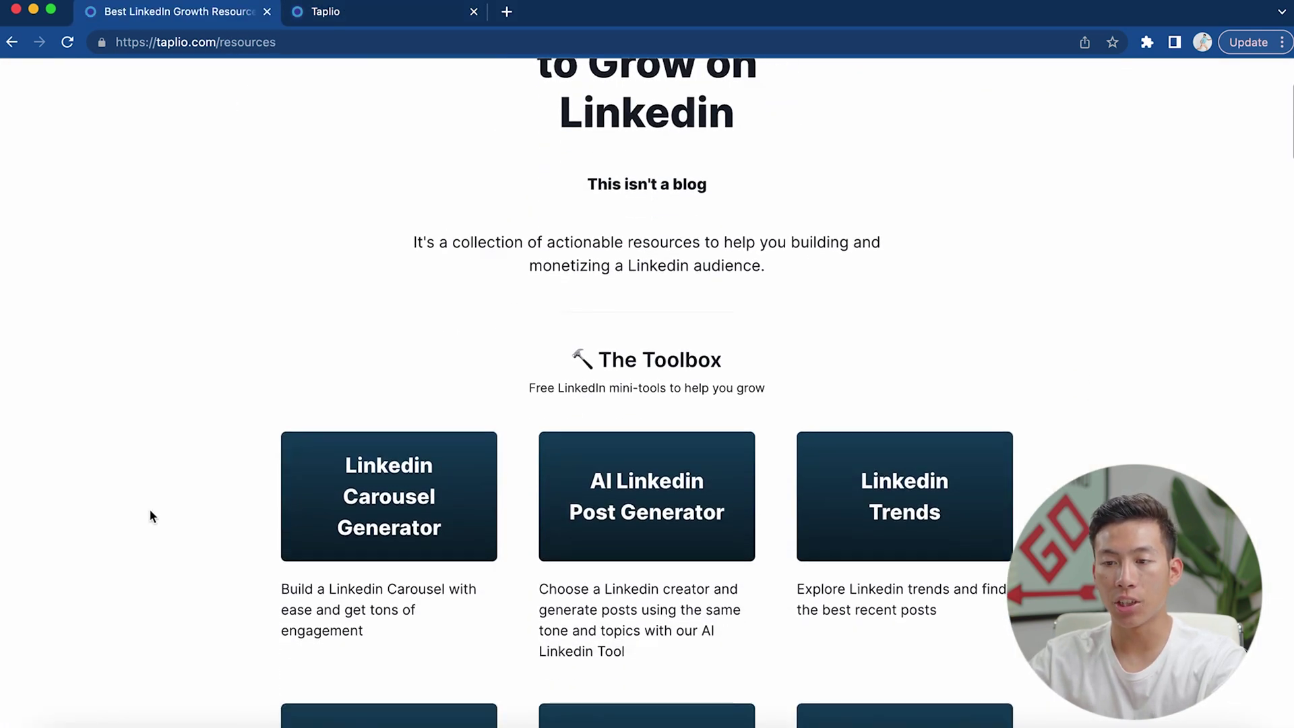
scroll(151, 513, down, 3)
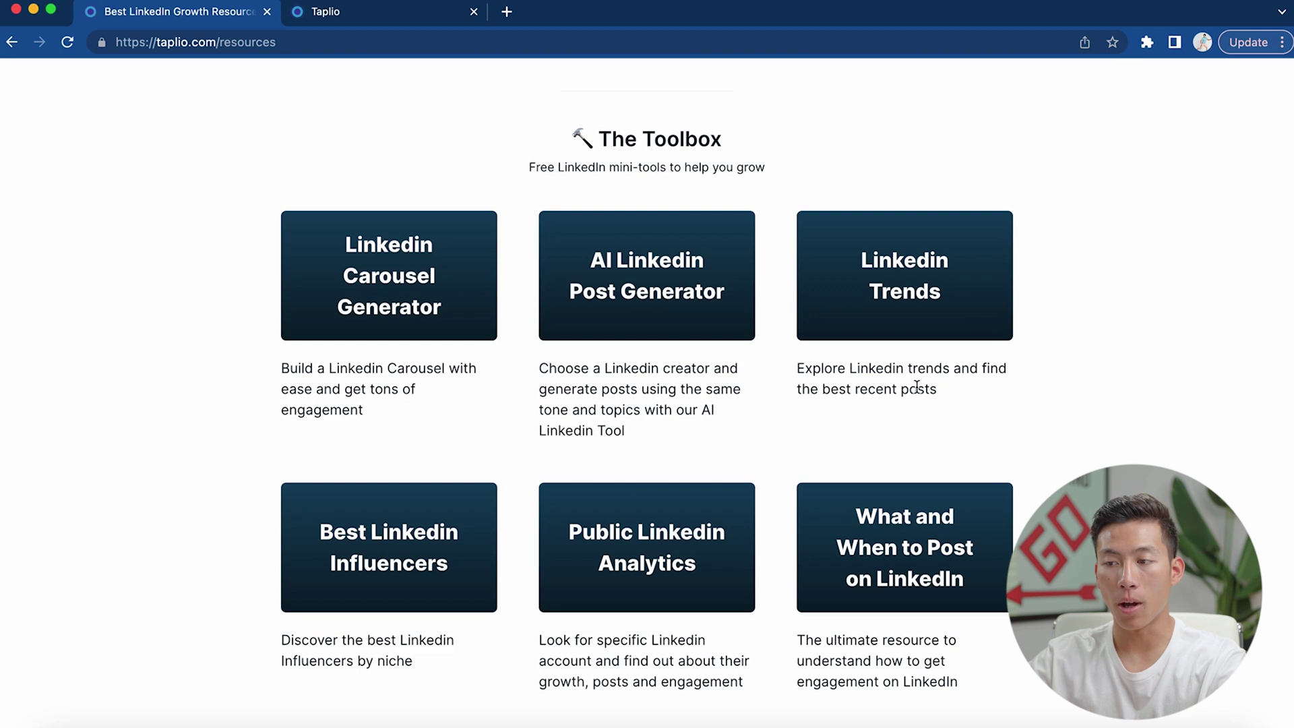
scroll(900, 411, down, 4)
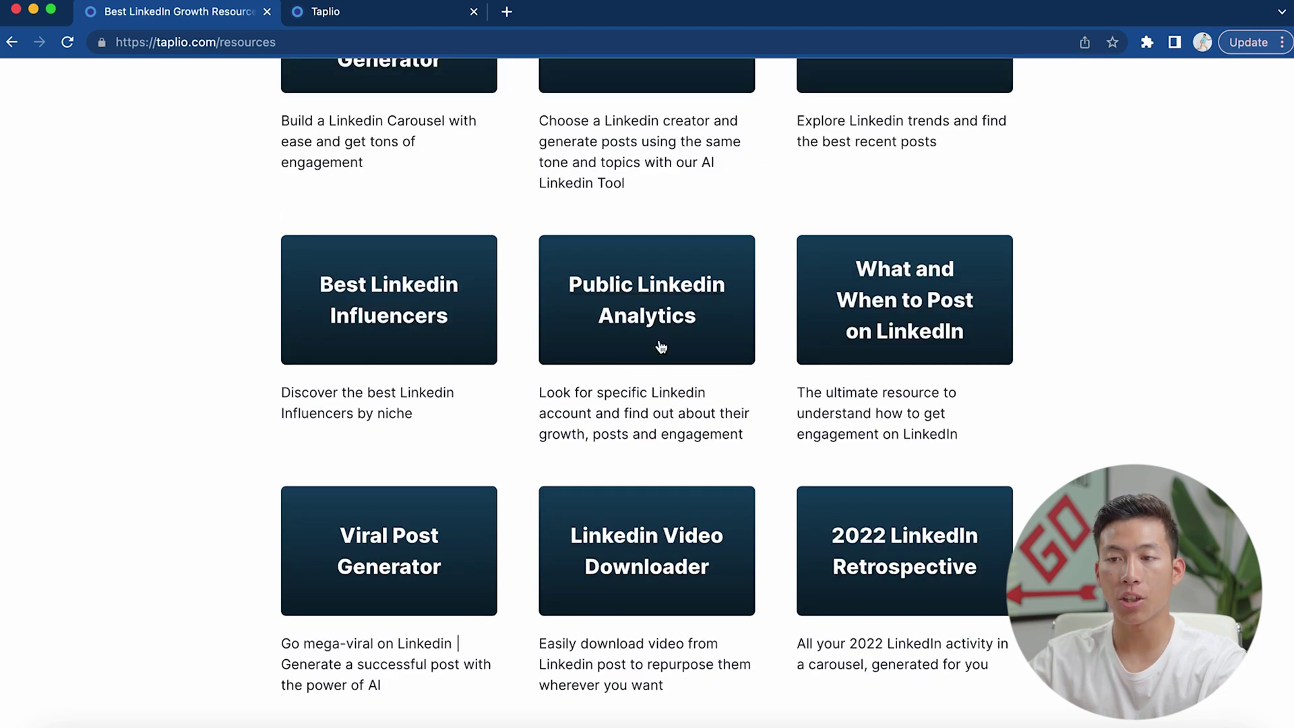
scroll(774, 511, down, 5)
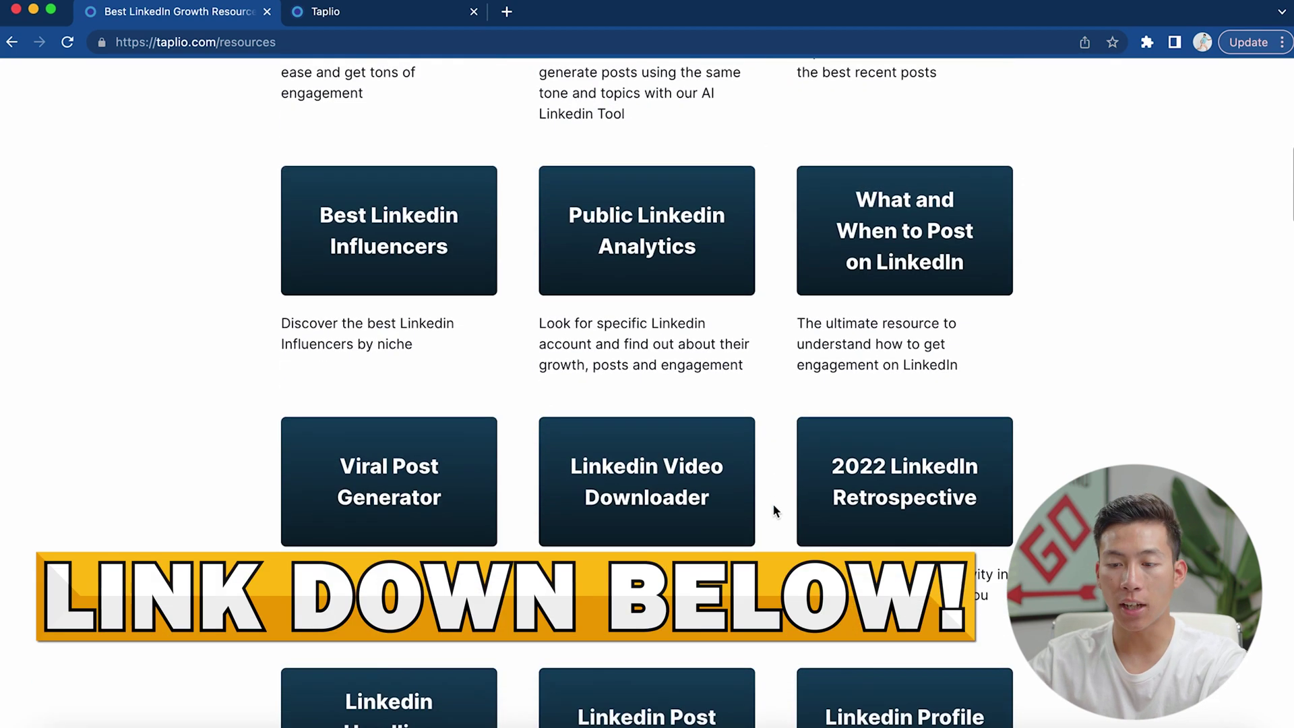
scroll(773, 511, up, 2)
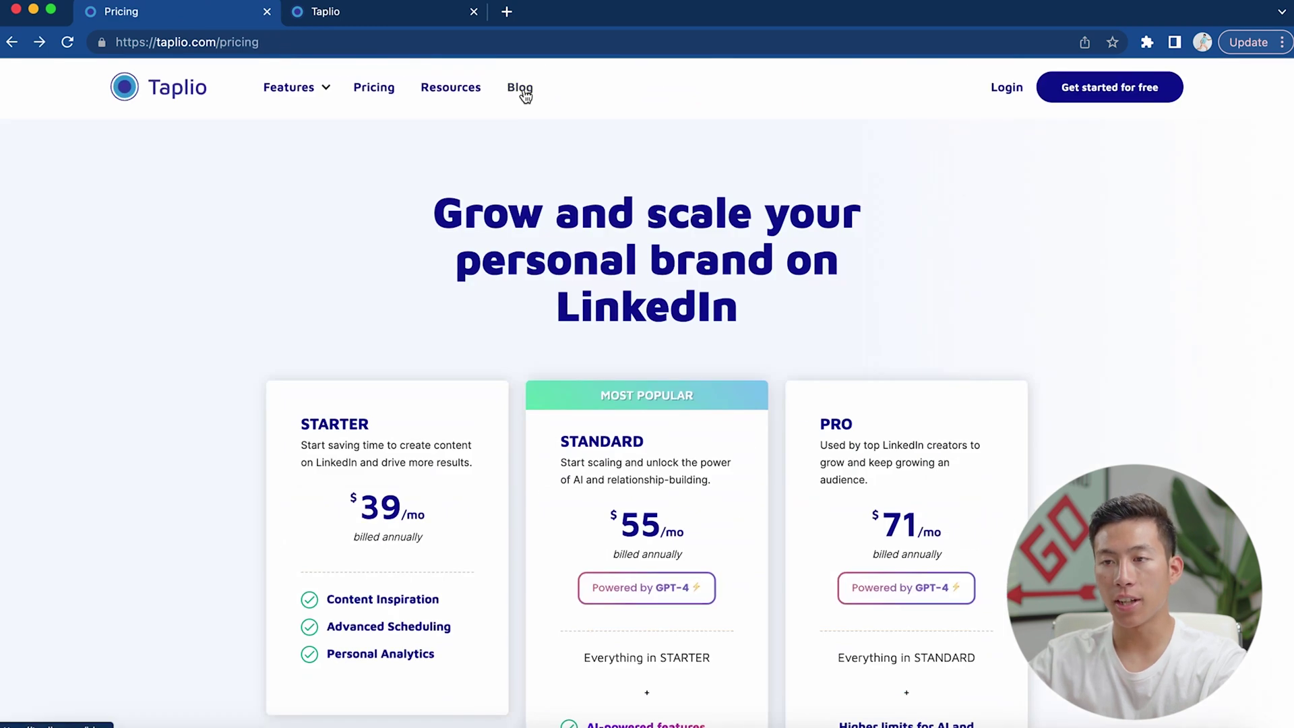
click(521, 88)
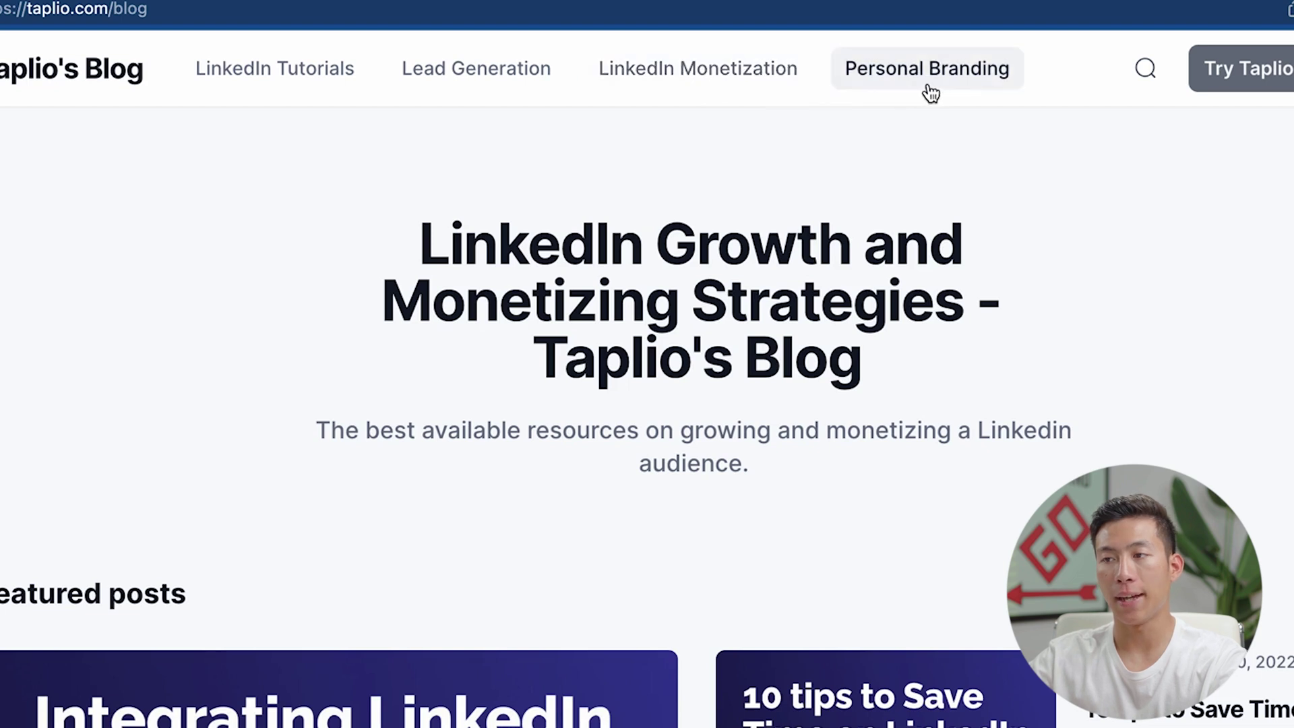
- Look over the blog's featured posts, then switch to the Taplio app's queue tab
scroll(685, 654, down, 3)
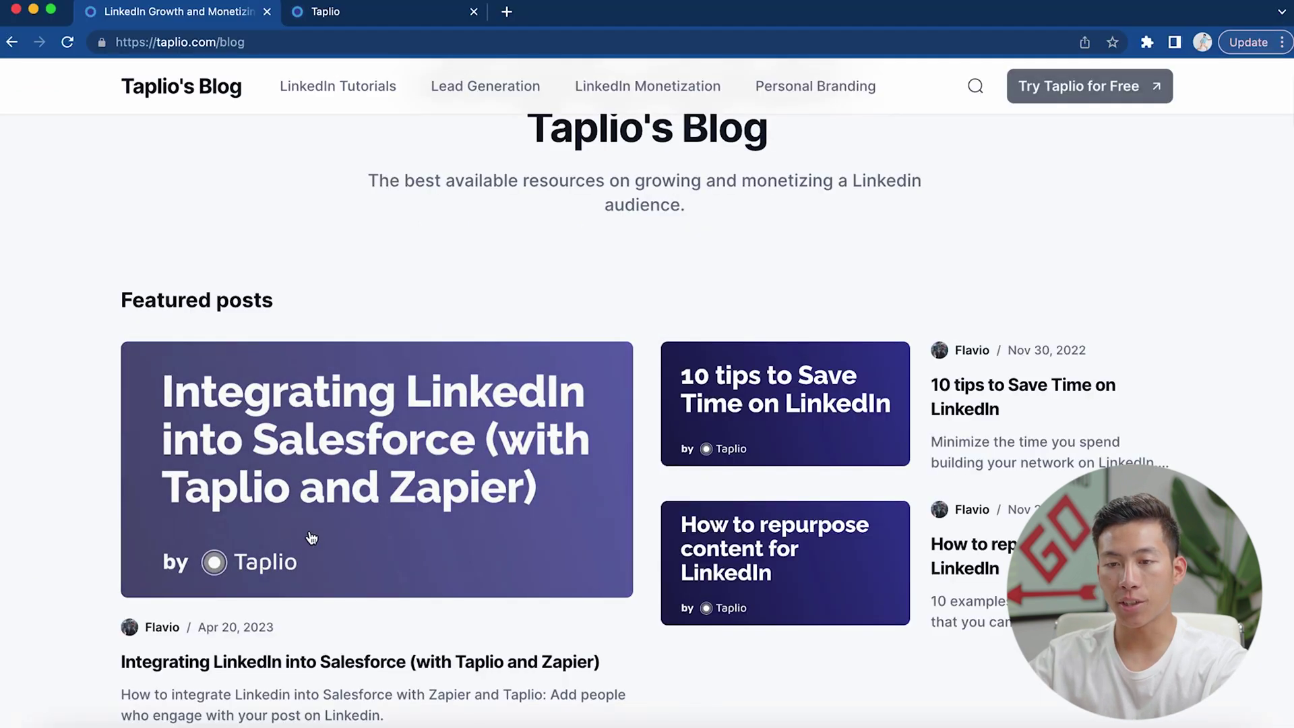
scroll(388, 574, down, 2)
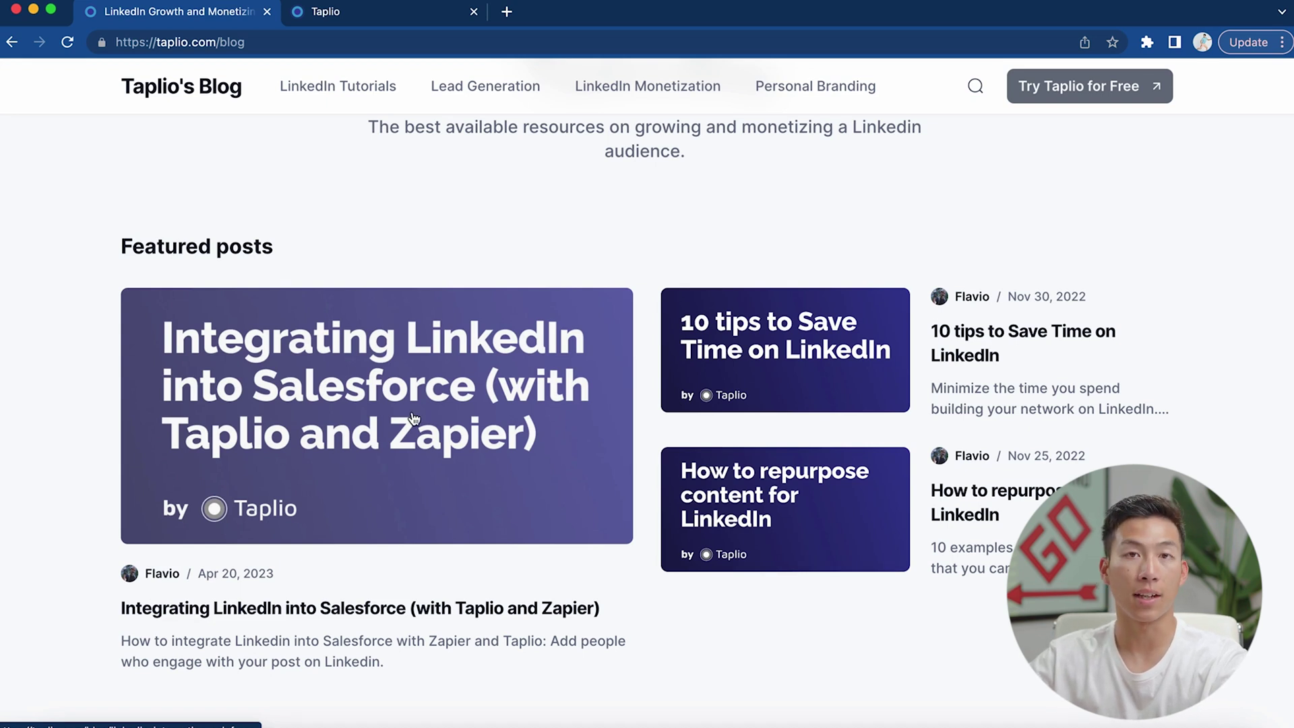
click(365, 15)
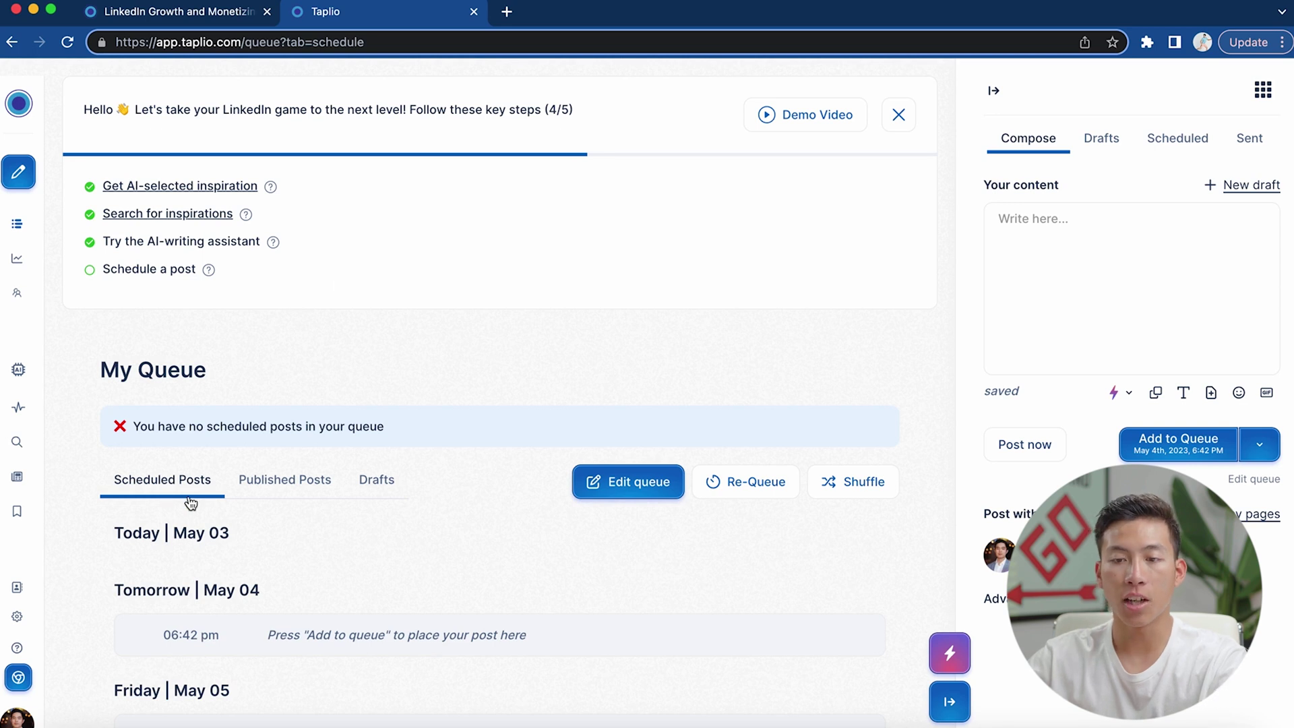
- Start a new draft headed 'top lessons i've learned in entrepreneurship'
scroll(278, 585, down, 2)
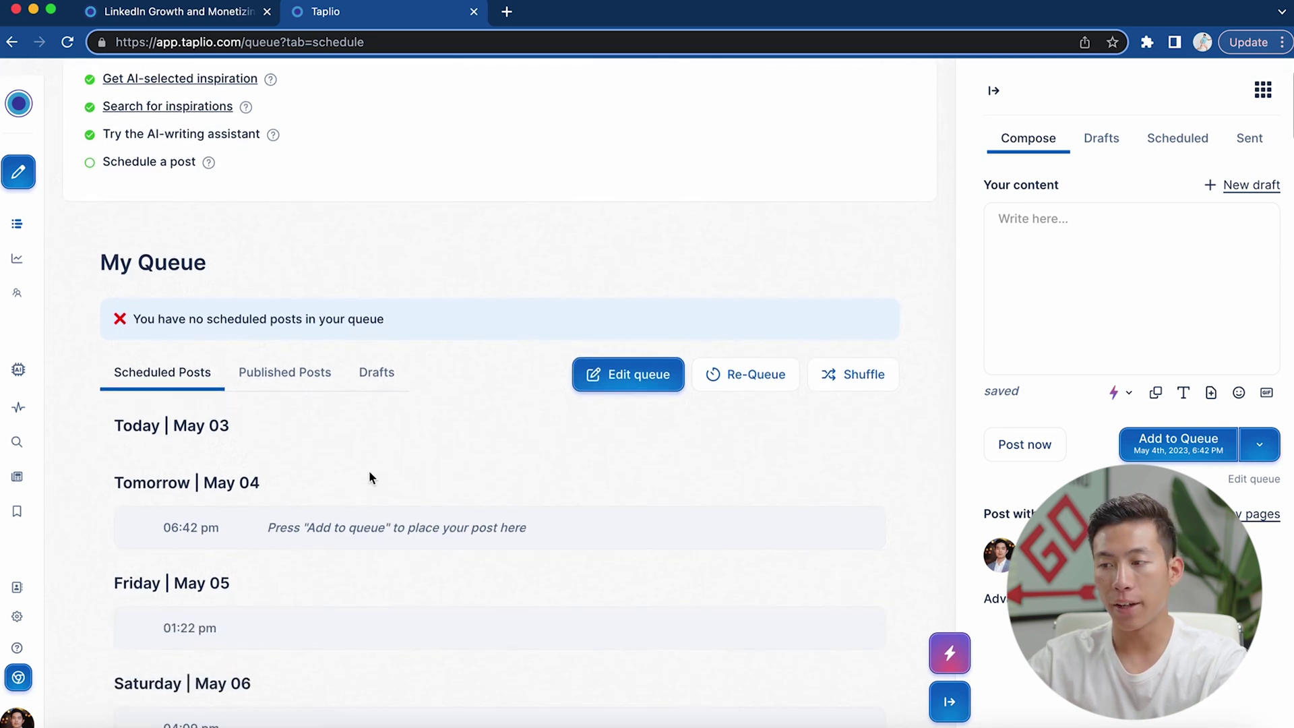
click(1105, 286)
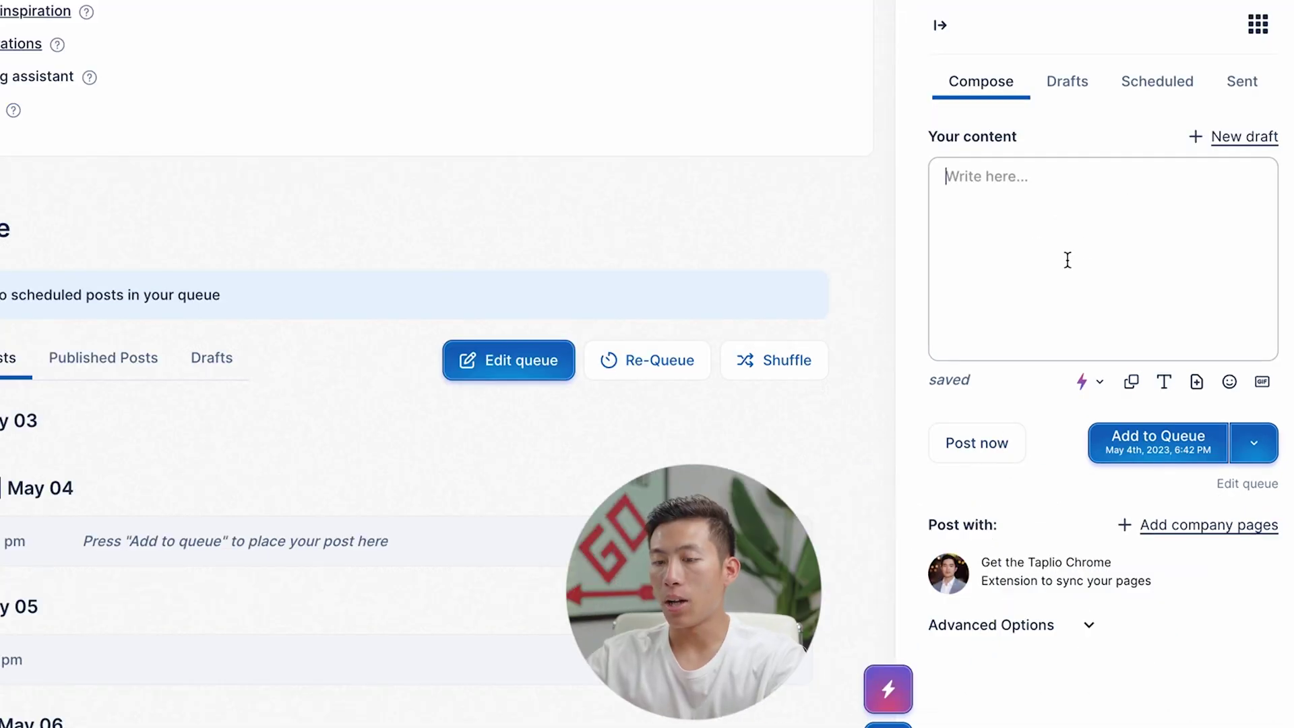
text(top lessons i've learned in ent)
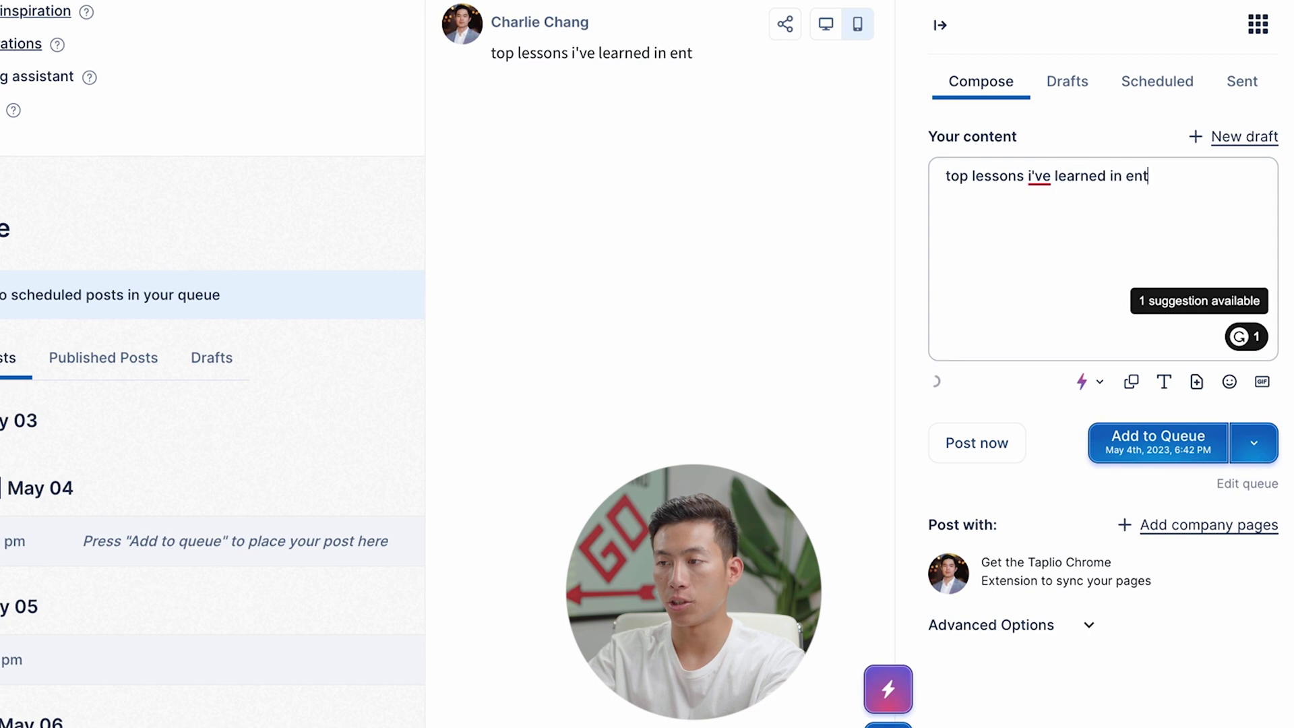
text(repreneurship)
key(Return)
key(Return)
- Add numbered lines 1. to 4. below the heading and check the 'i've' grammar suggestion
text(1.)
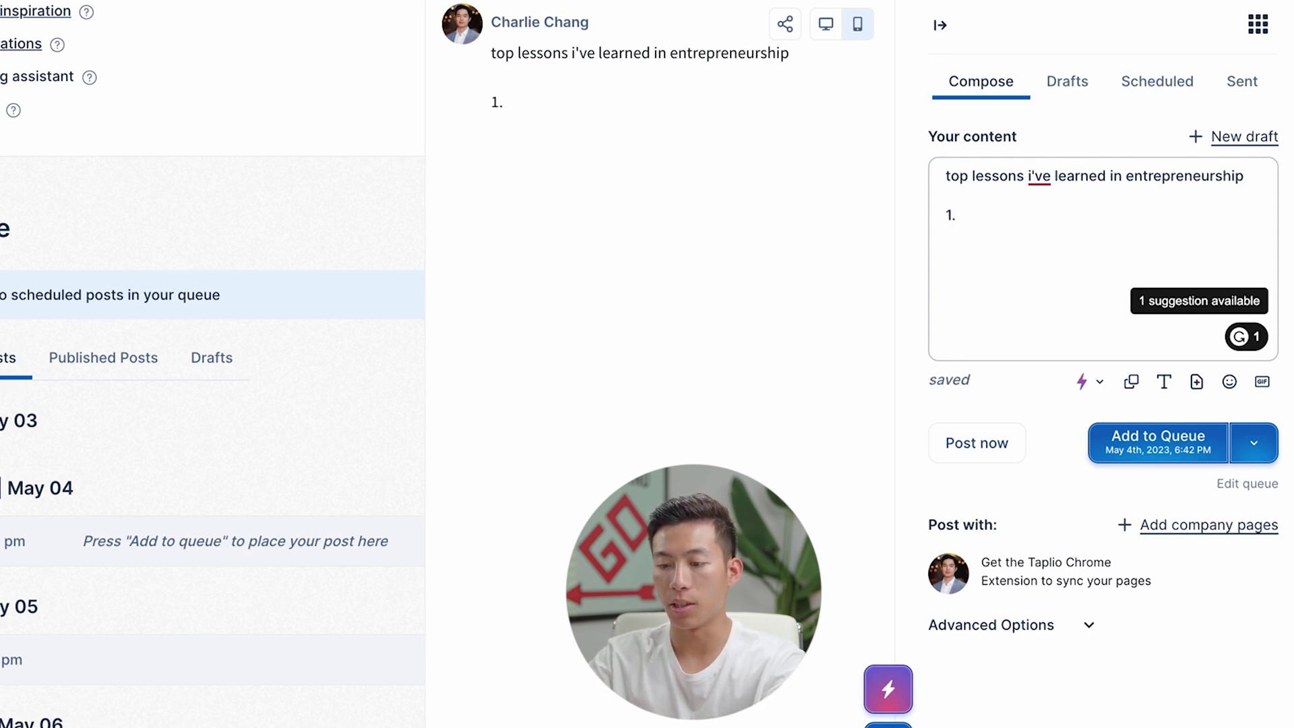
text( alsdjflajsdf)
key(Return)
key(Return)
text(2.)
key(Return)
key(Return)
text(3.)
key(Return)
key(Return)
text(4.)
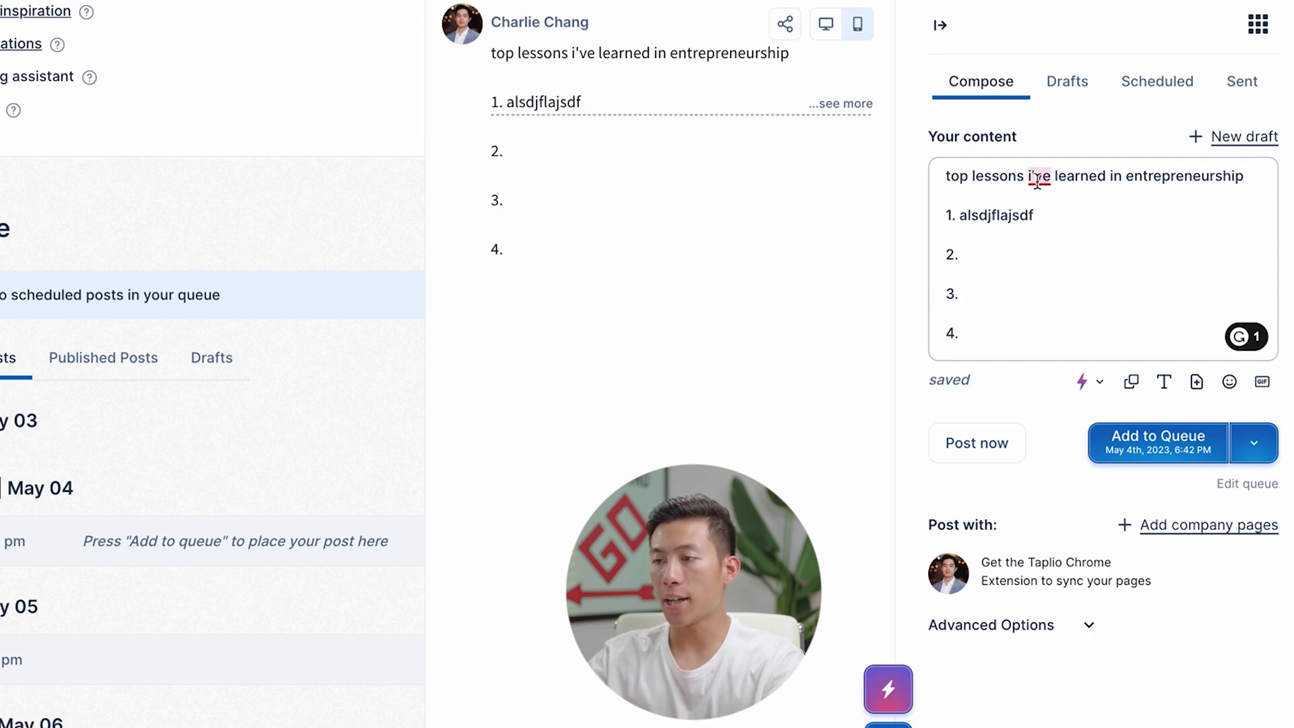
click(1038, 179)
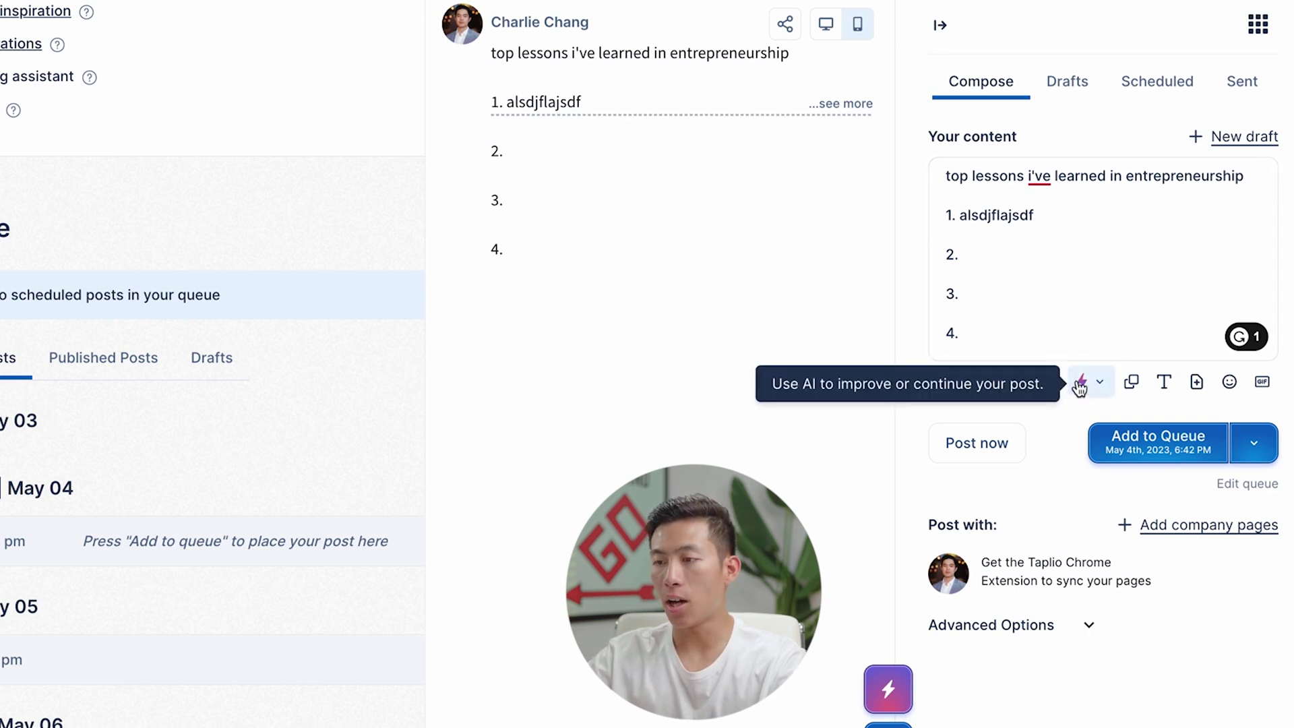
- Bring up the Improve your post with AI menu below the compose box
click(1098, 388)
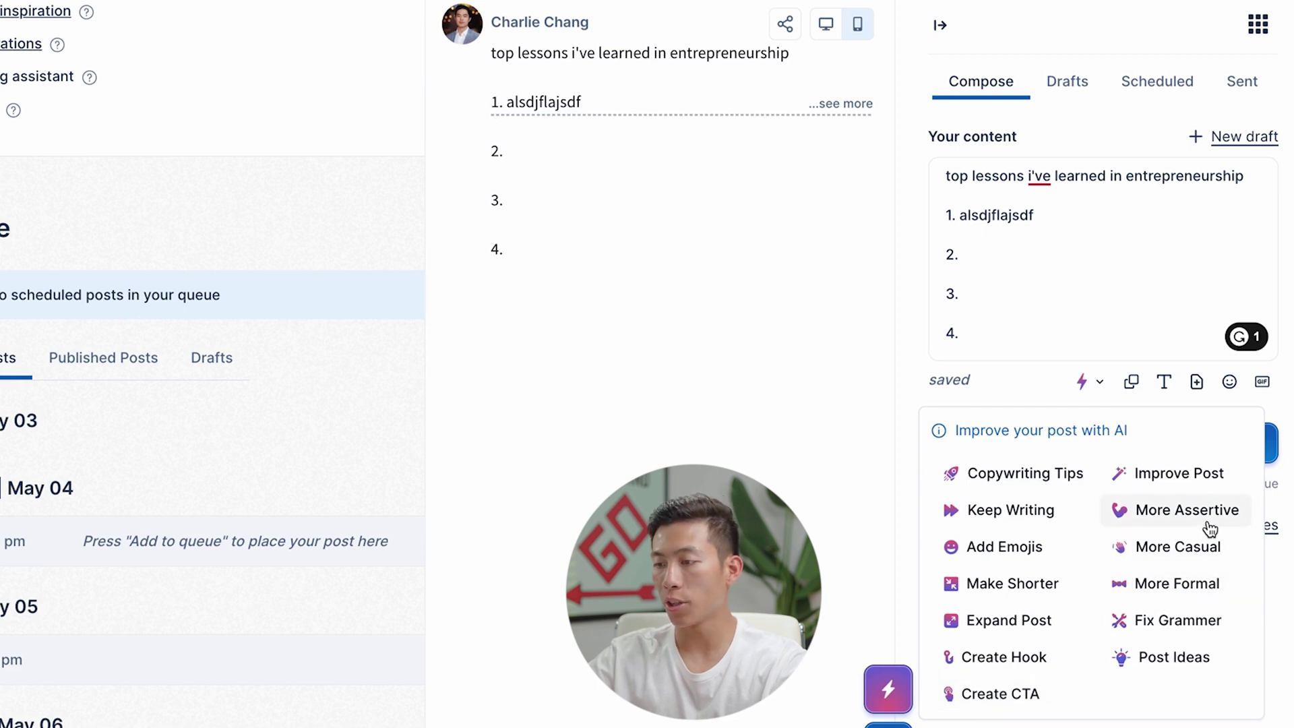
- Have the AI keep writing the post and copy the generated four-lesson text
click(1002, 525)
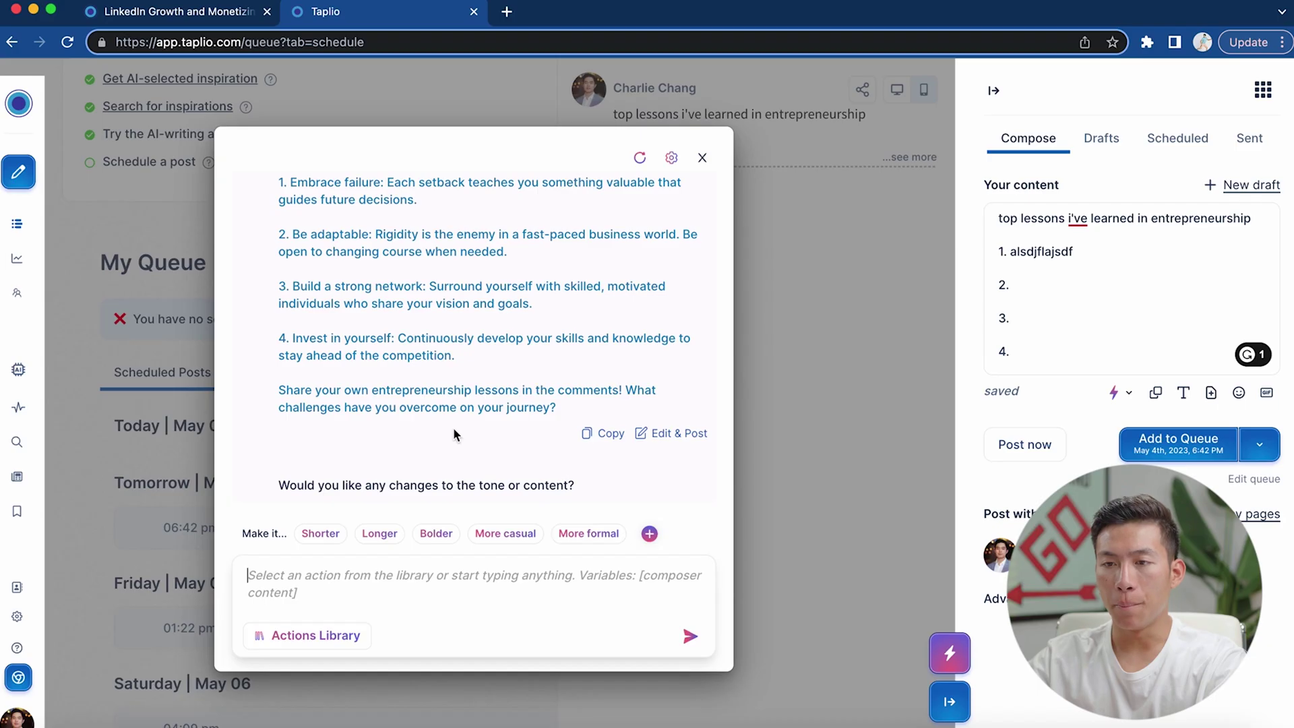
scroll(414, 350, up, 3)
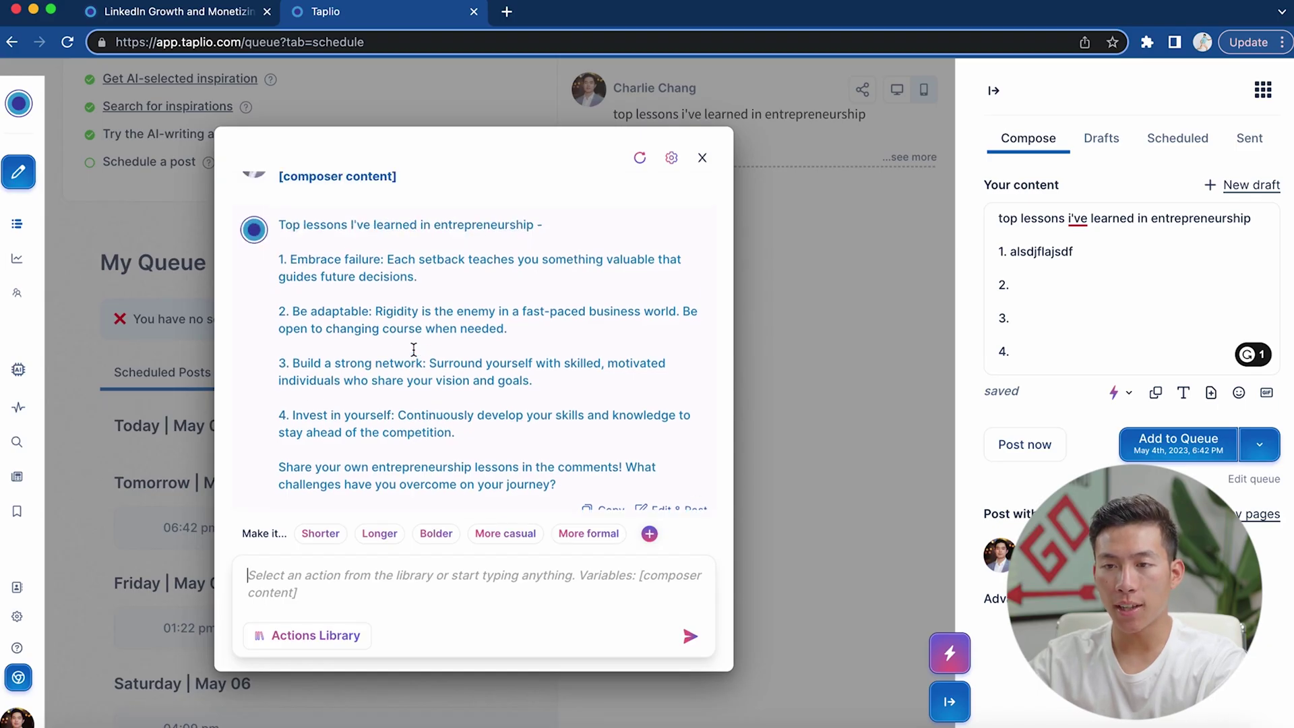
scroll(413, 350, down, 1)
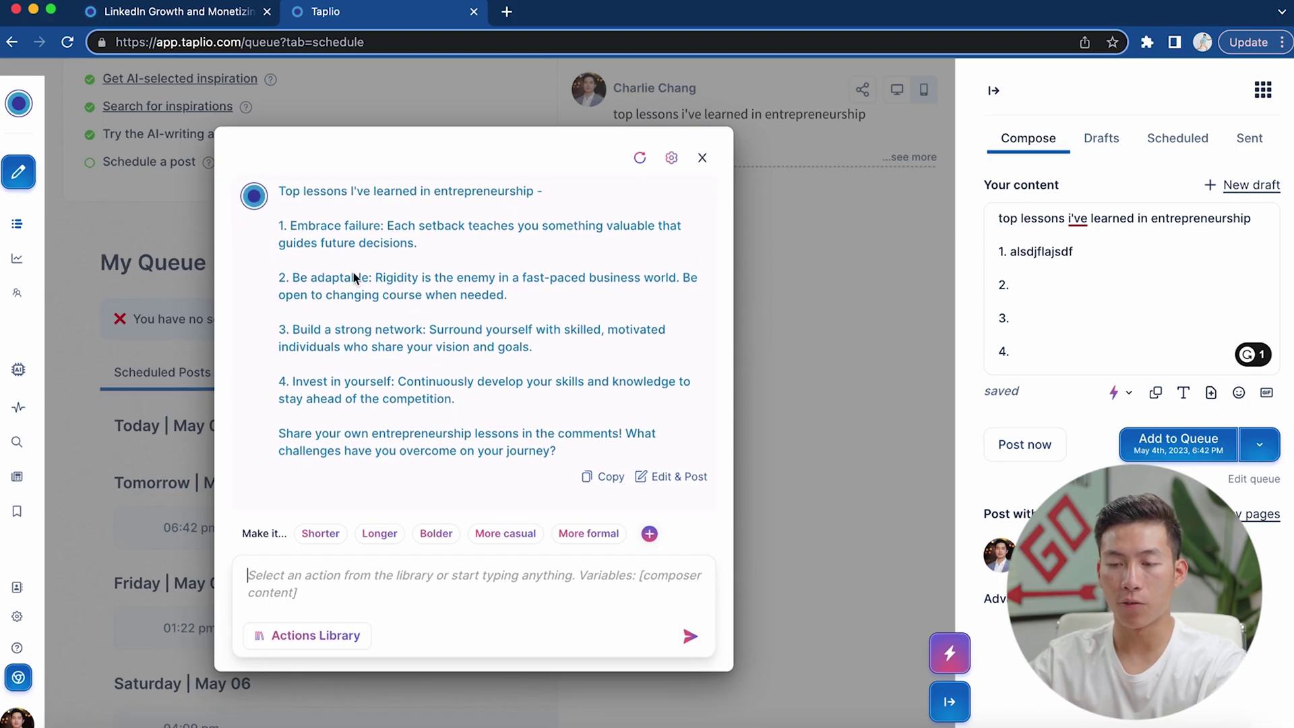
drag(277, 433, 585, 450)
click(494, 475)
scroll(508, 427, up, 1)
click(590, 479)
- Select the placeholder first list item and bring up the Actions Library
double_click(1069, 252)
scroll(454, 471, down, 2)
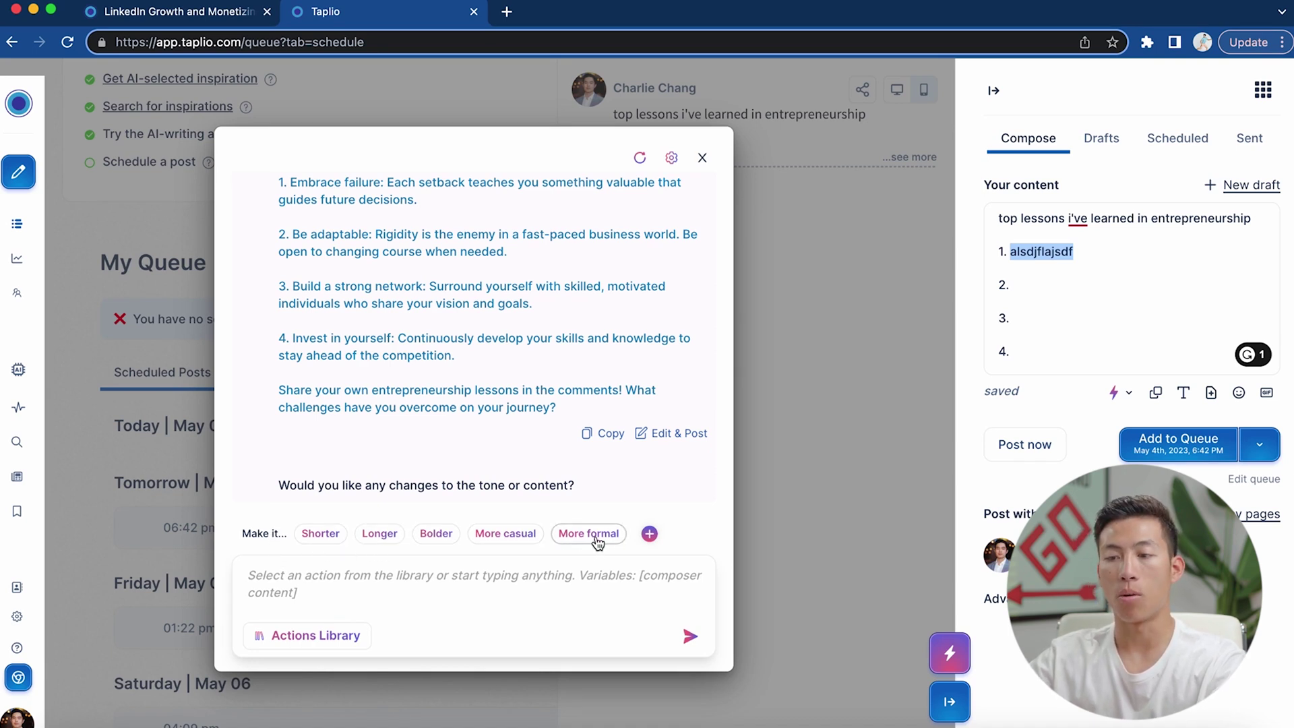
click(650, 535)
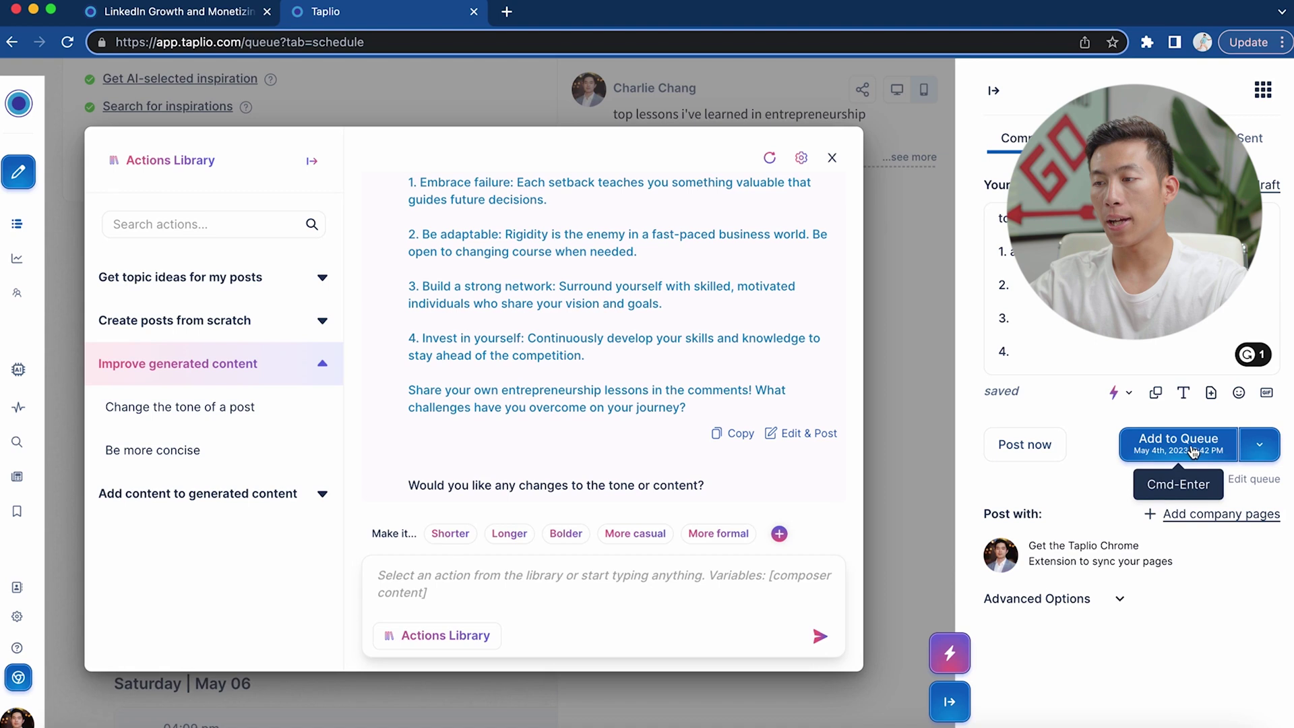
- Add the post to the queue for Thursday May 4th at 06:42 pm
click(1241, 452)
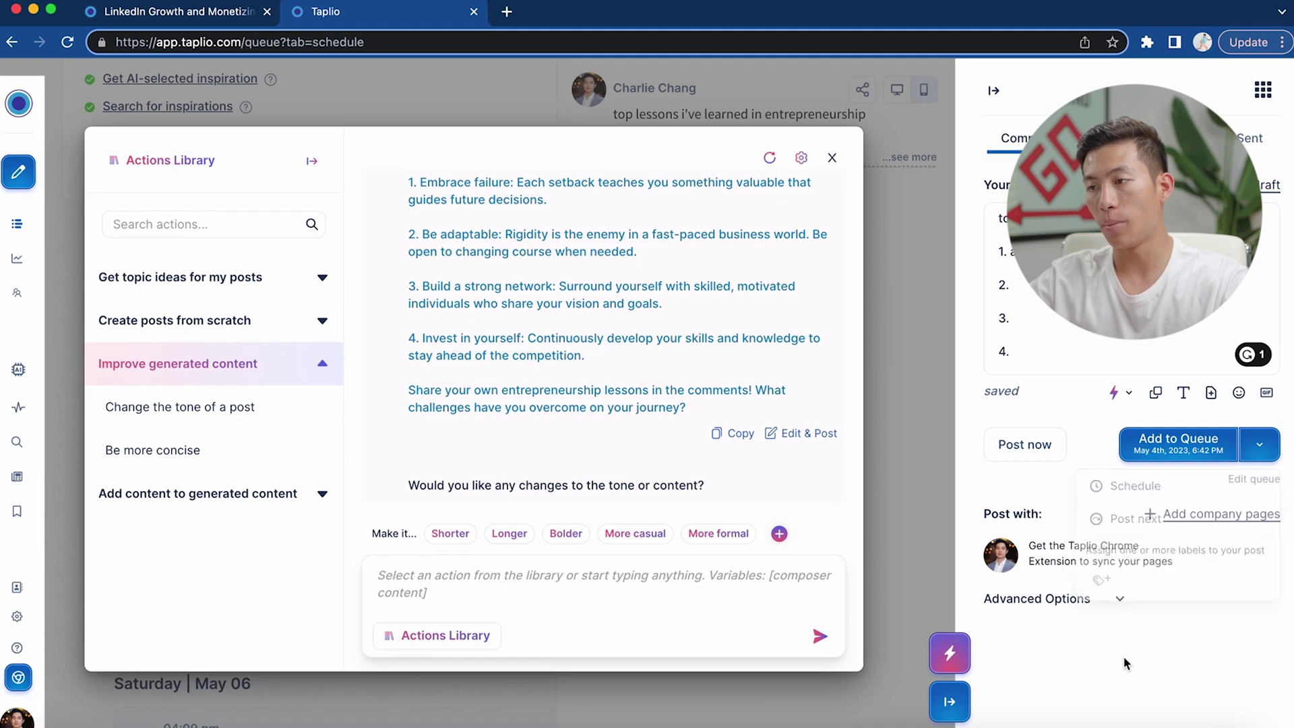
click(1169, 451)
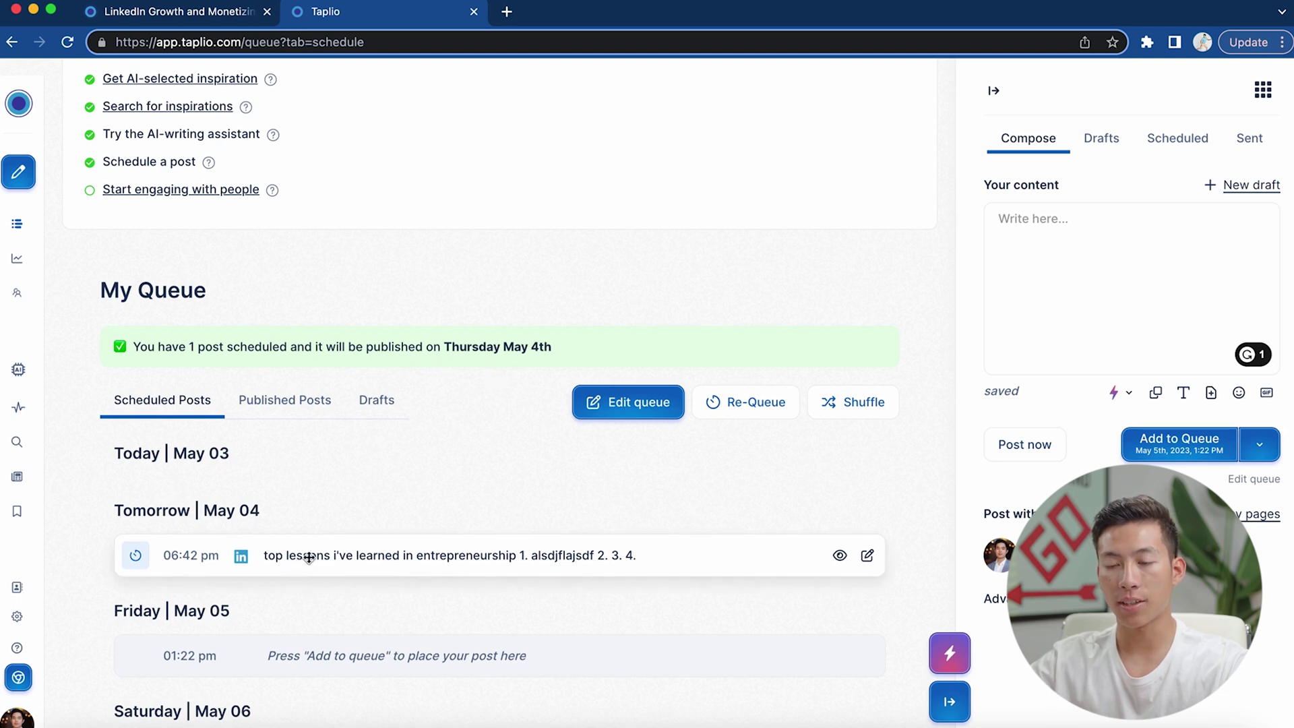
- Load the scheduled post back into the composer and view it among the saved drafts
scroll(674, 337, down, 5)
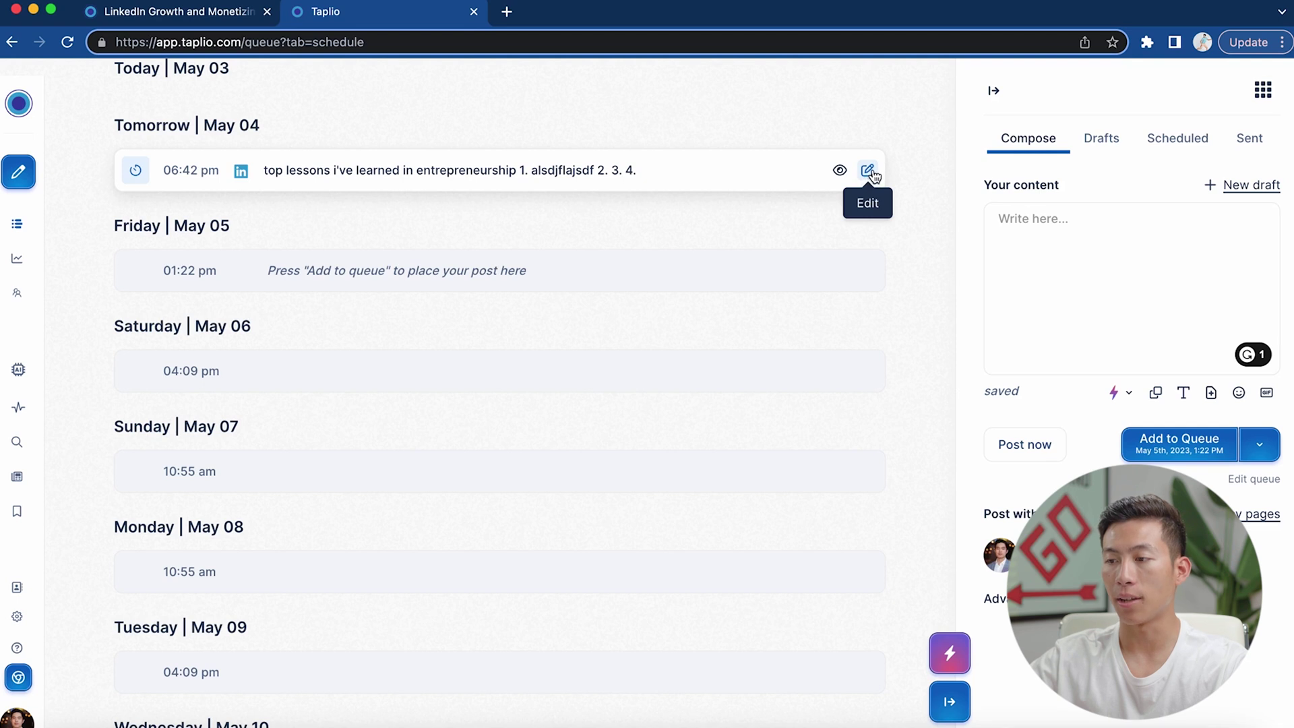
click(869, 171)
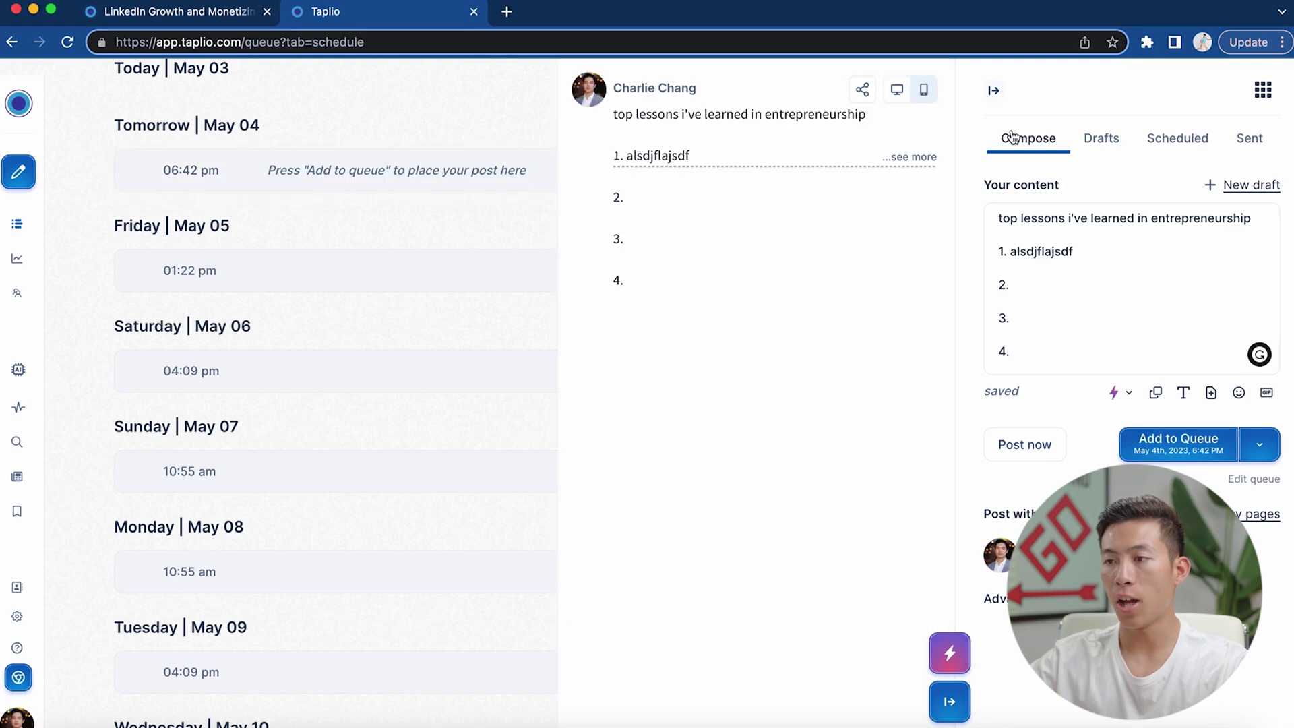
click(995, 92)
scroll(708, 196, up, 10)
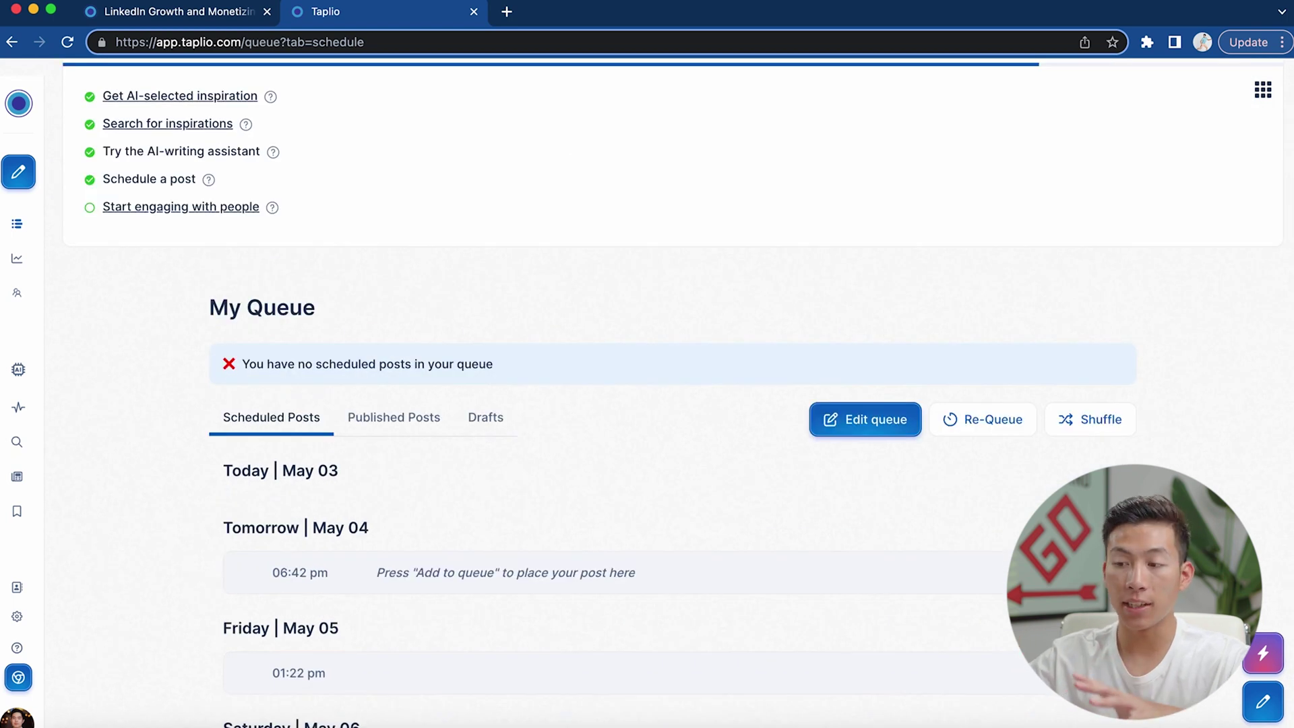
click(1252, 703)
click(1101, 138)
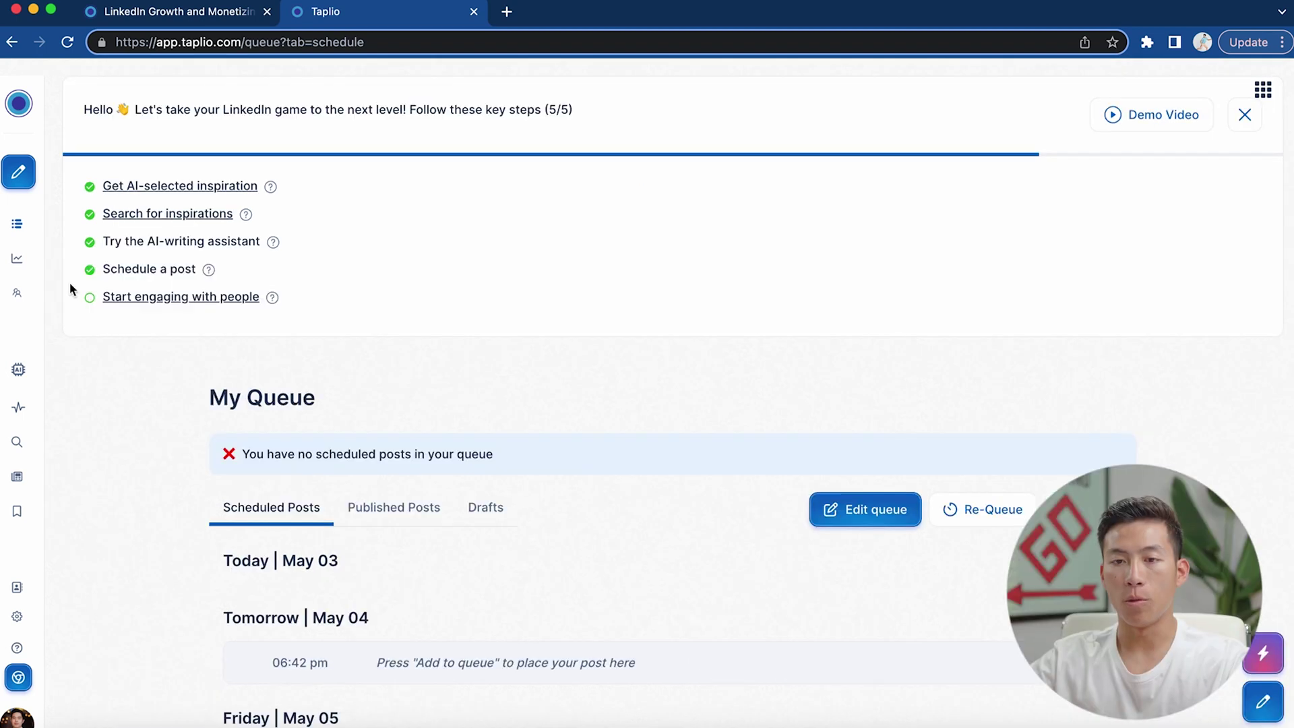
mouse_move(27, 243)
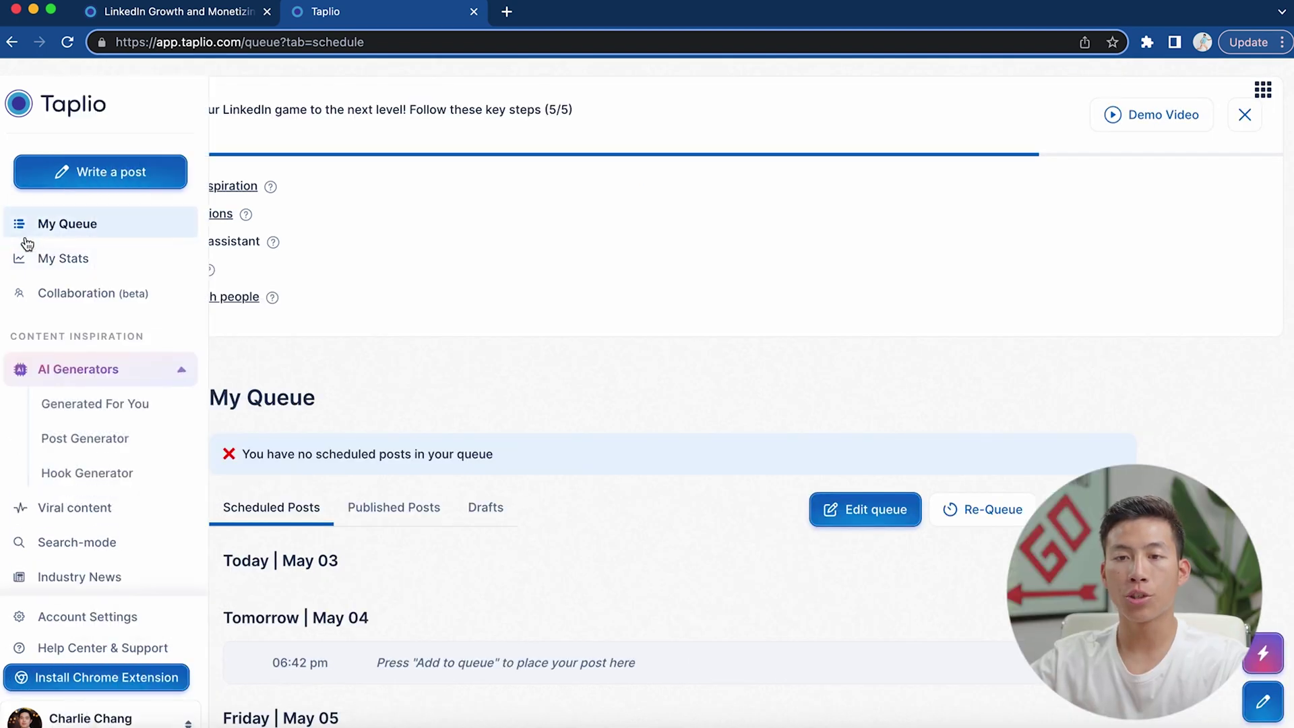
- Review the account analytics on the My Stats page
click(109, 267)
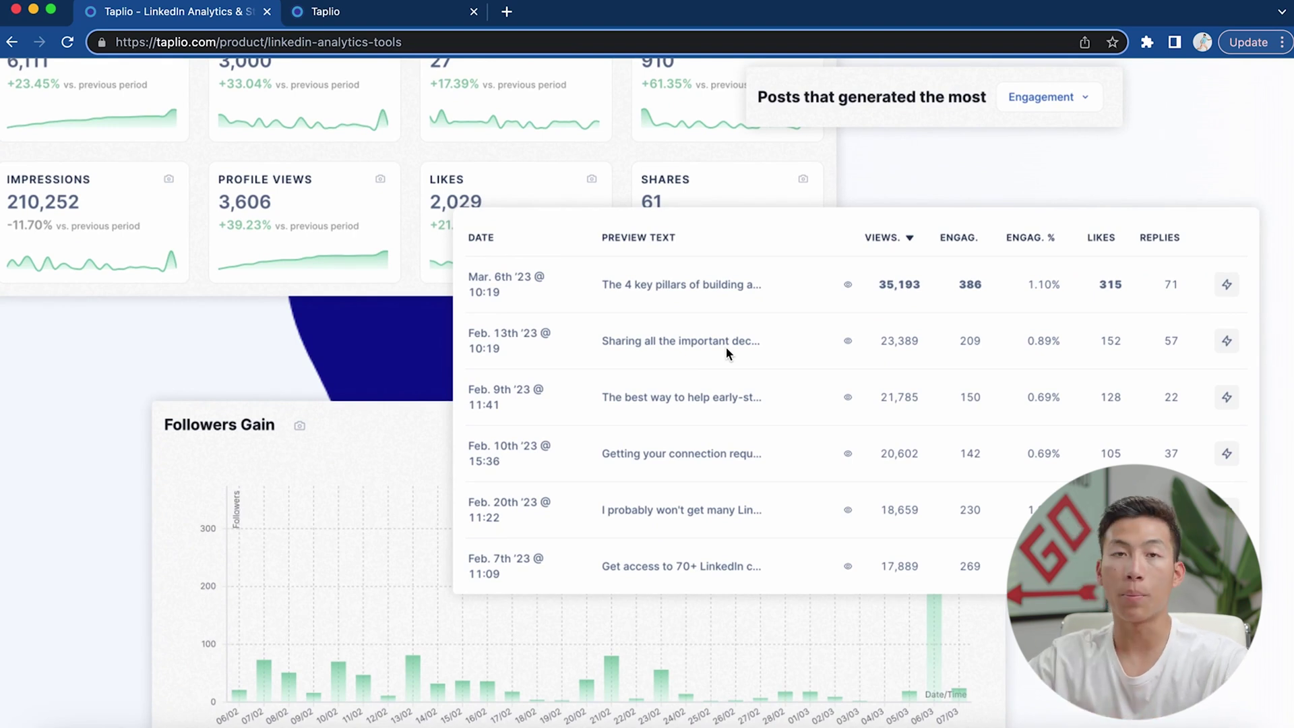
scroll(790, 484, up, 1)
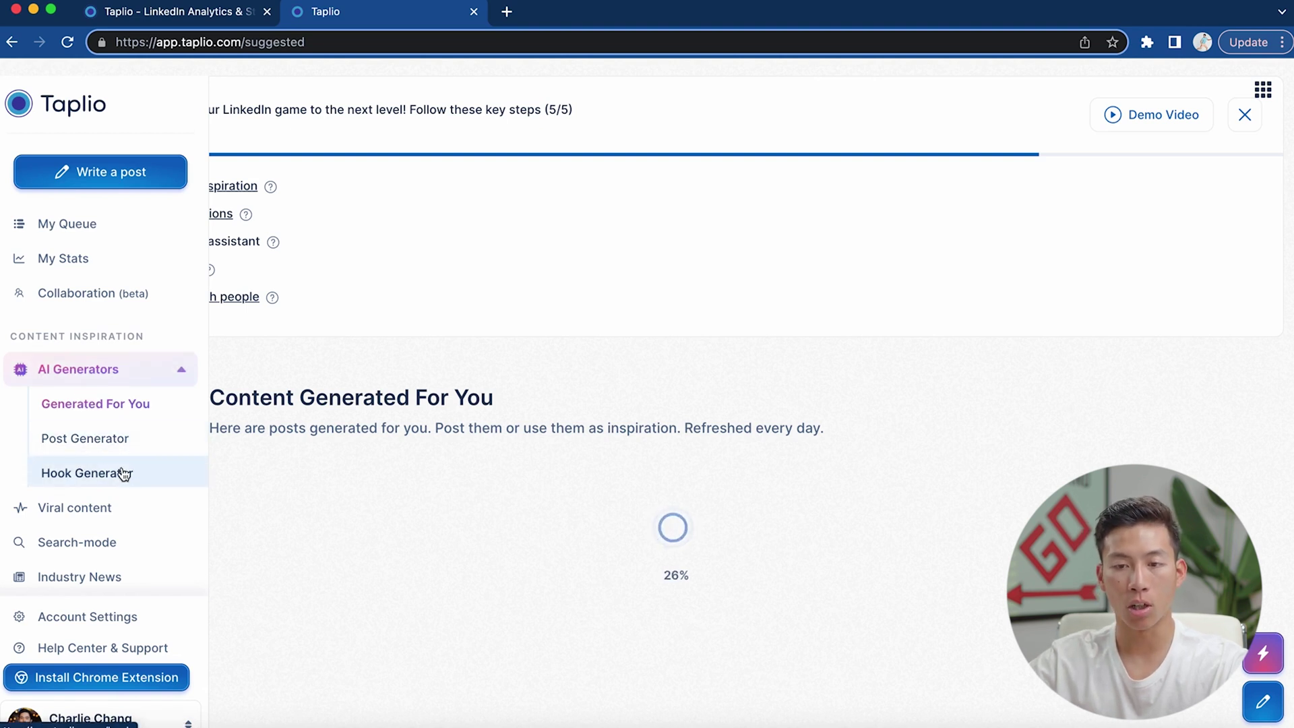
- Scroll through AI-written suggestions like 'The incredible power of one paying customer', then open Post generator
scroll(332, 526, down, 1)
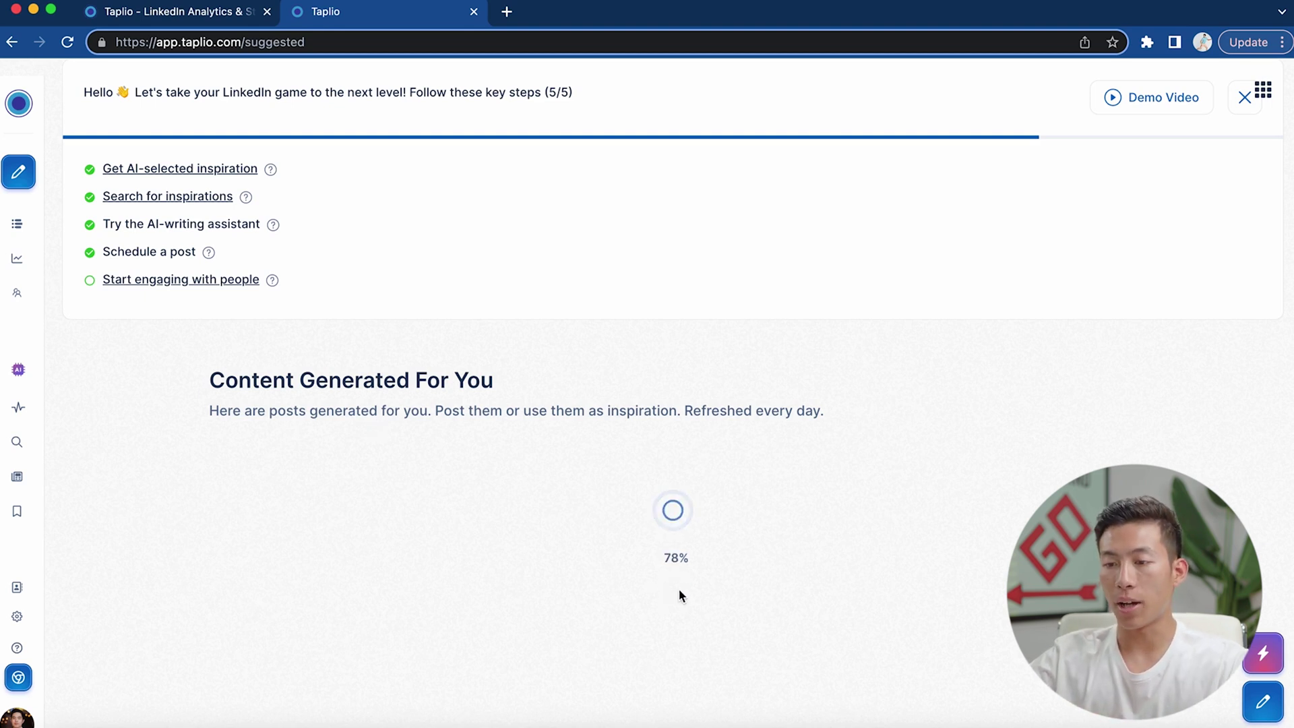
scroll(287, 449, down, 4)
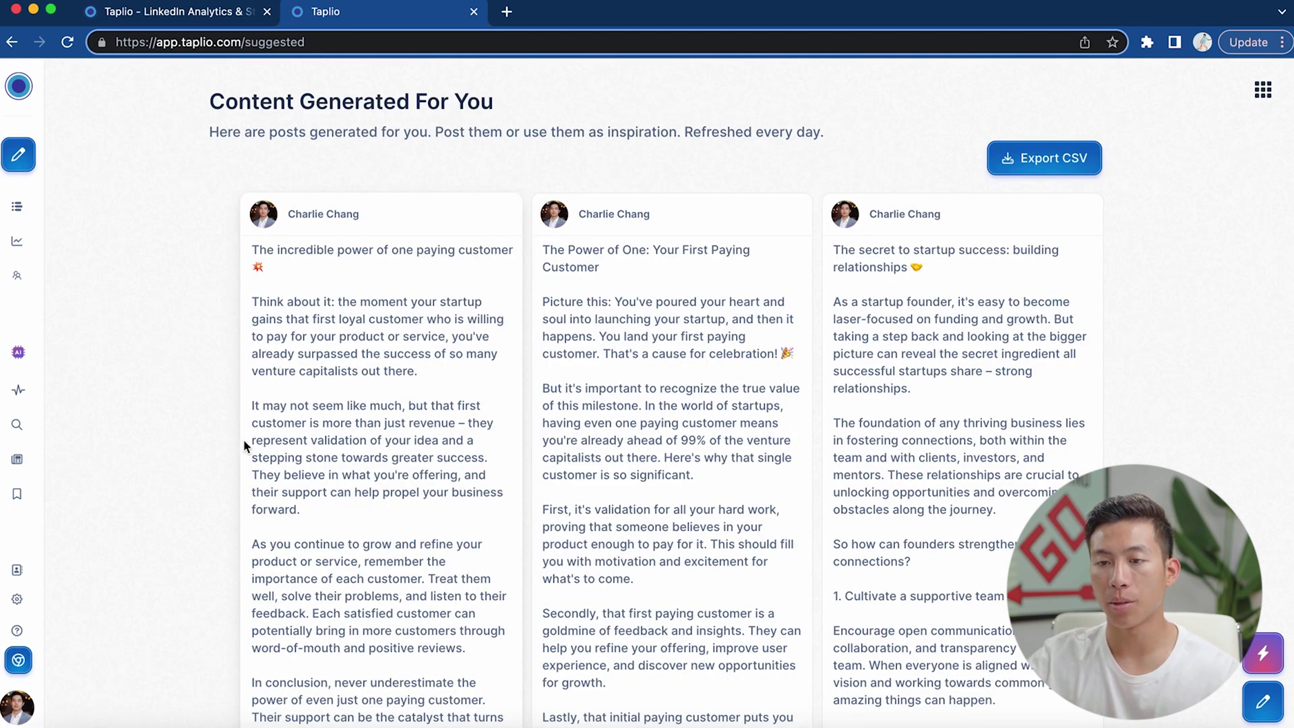
scroll(245, 439, down, 10)
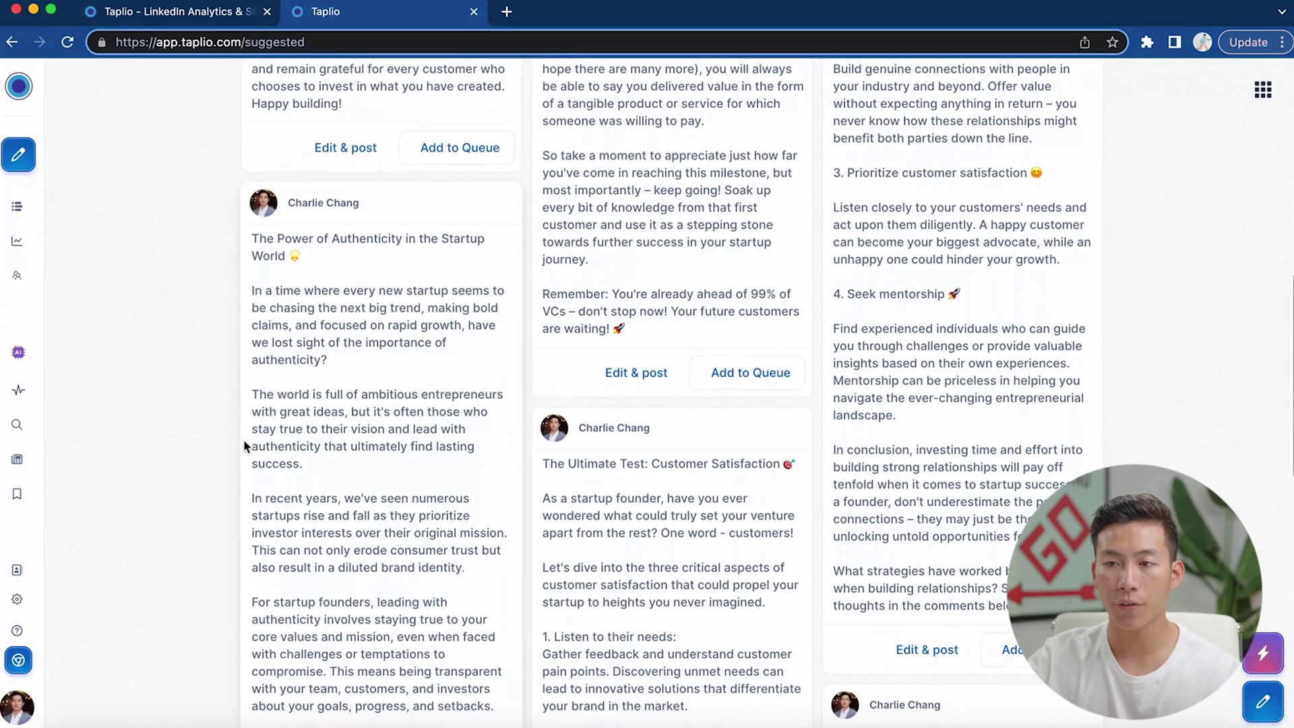
scroll(244, 445, down, 1)
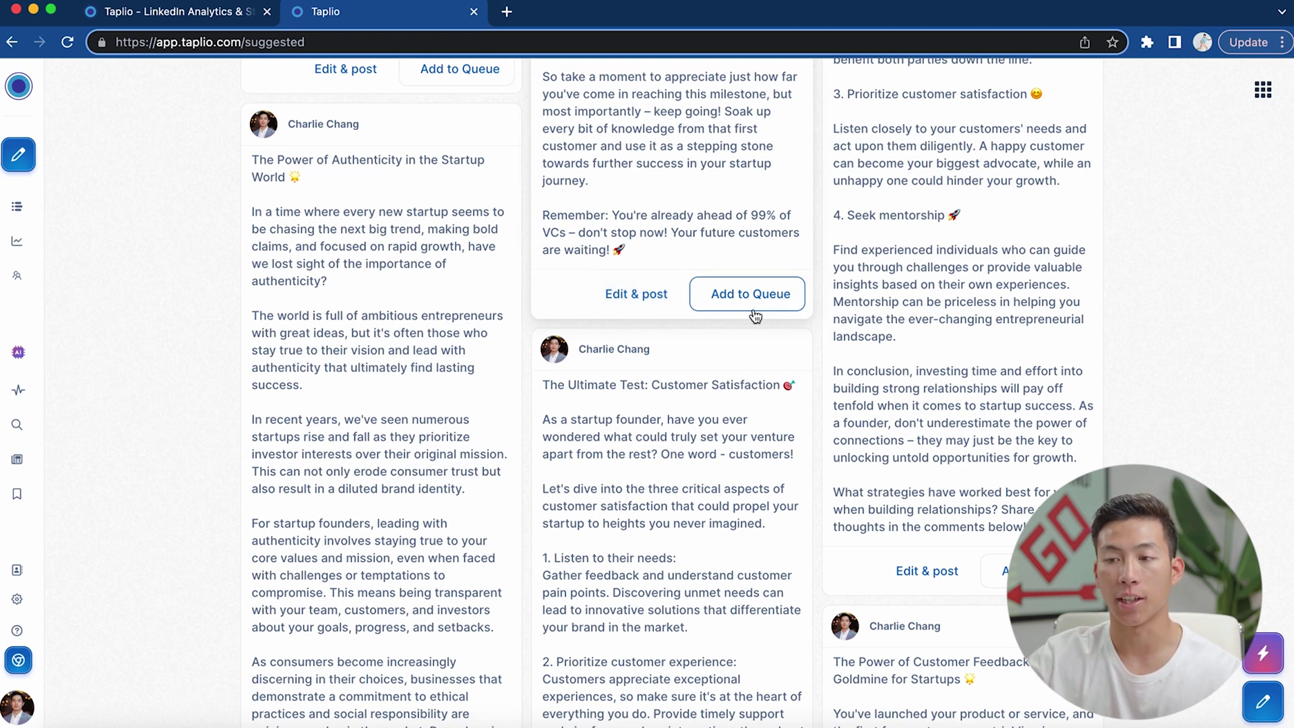
click(92, 418)
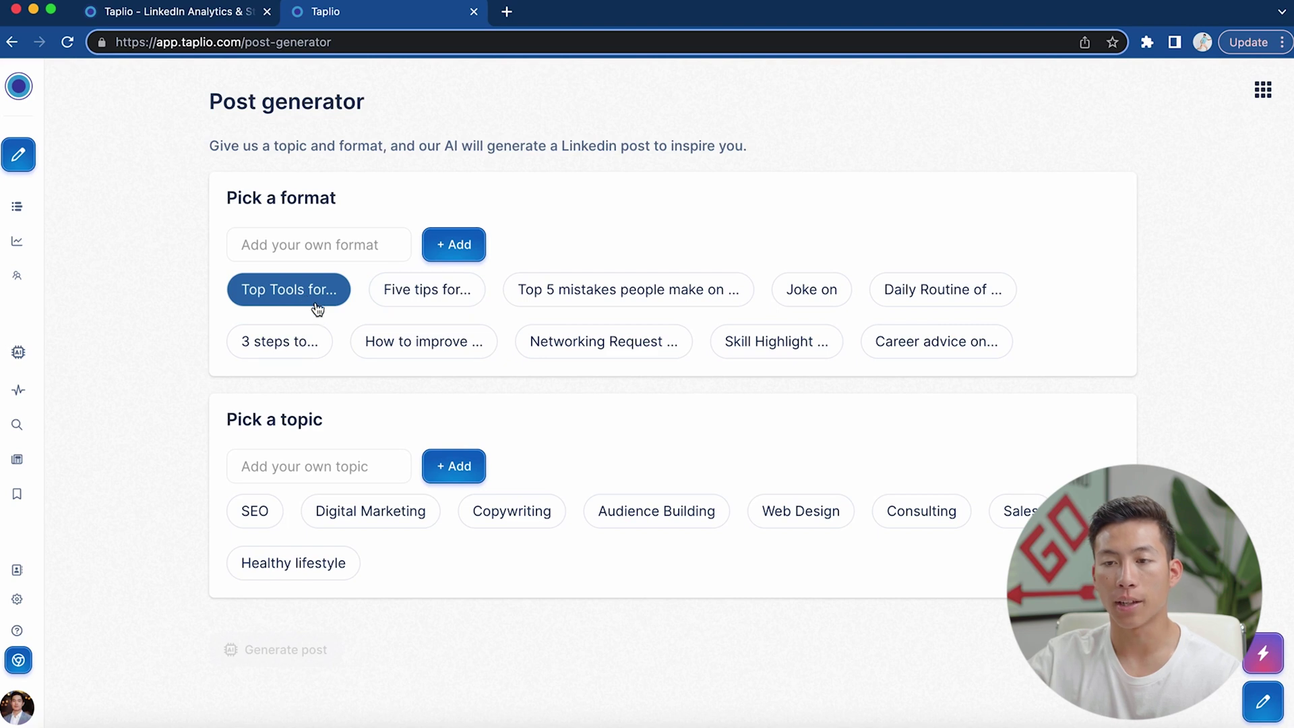
- Generate a Top Tools post on the Web Design topic into the composer
click(794, 533)
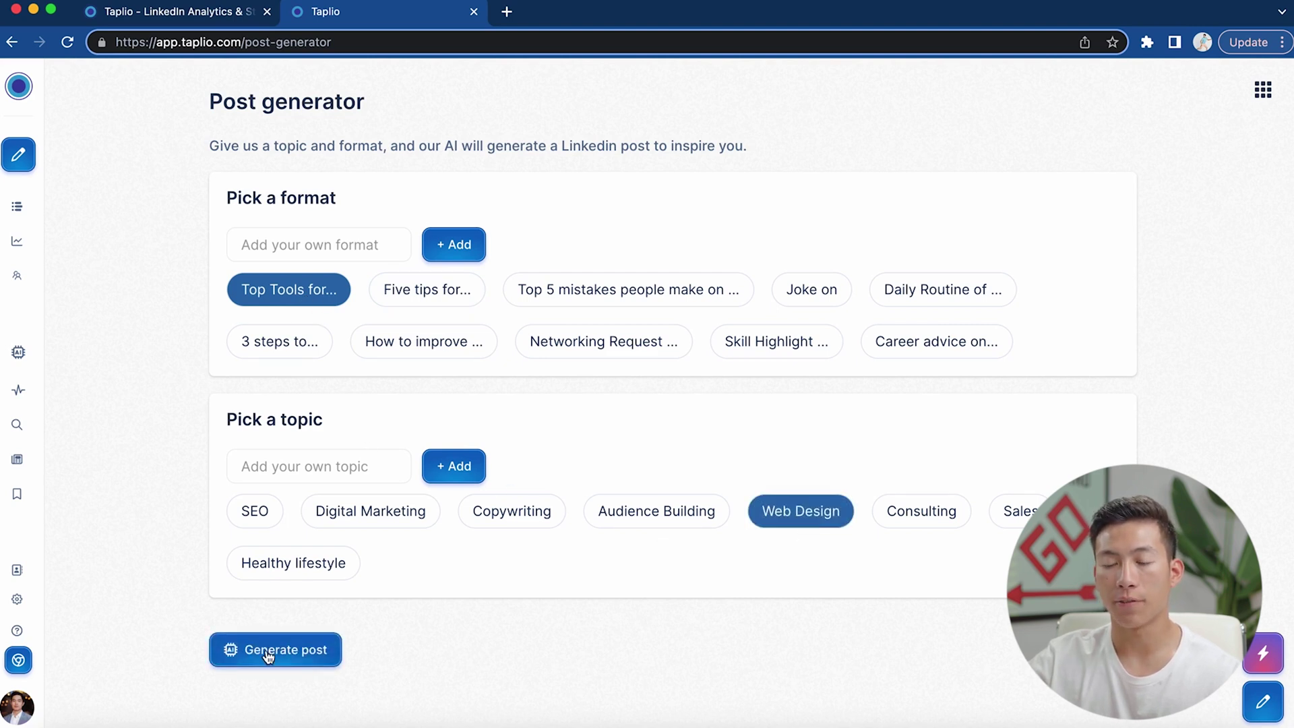
click(269, 652)
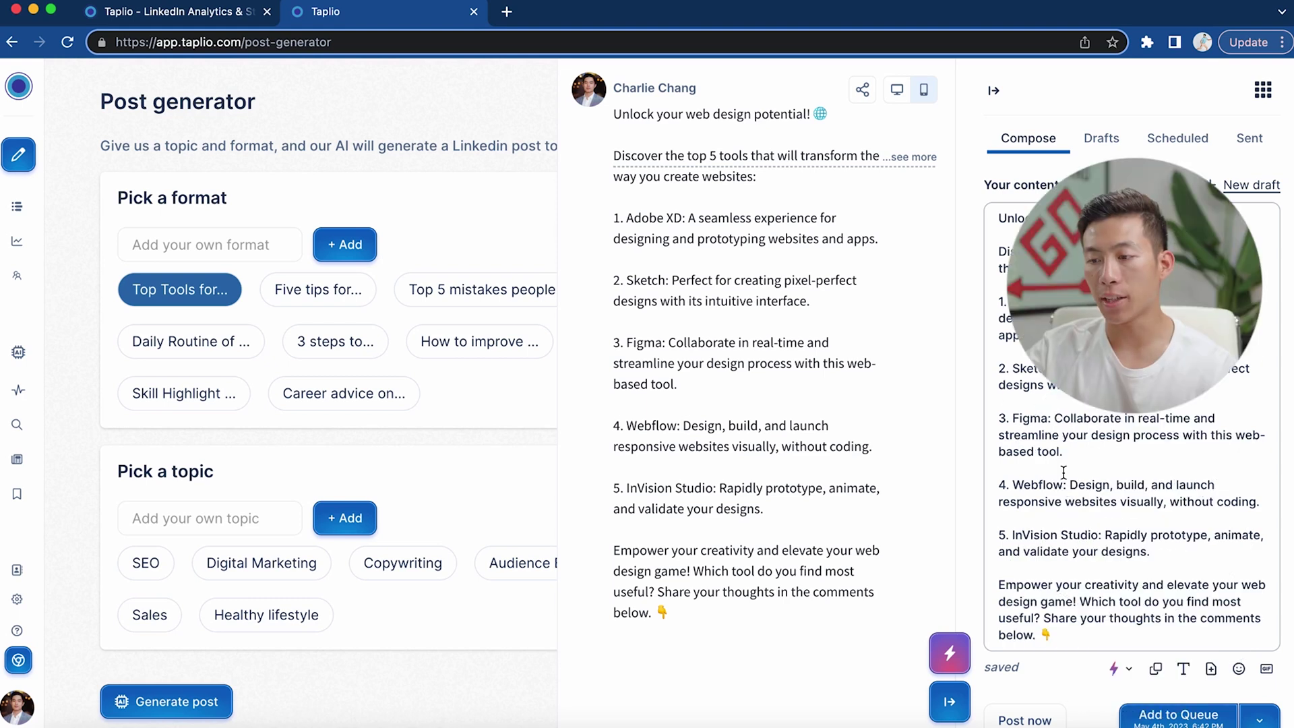
scroll(1042, 593, down, 2)
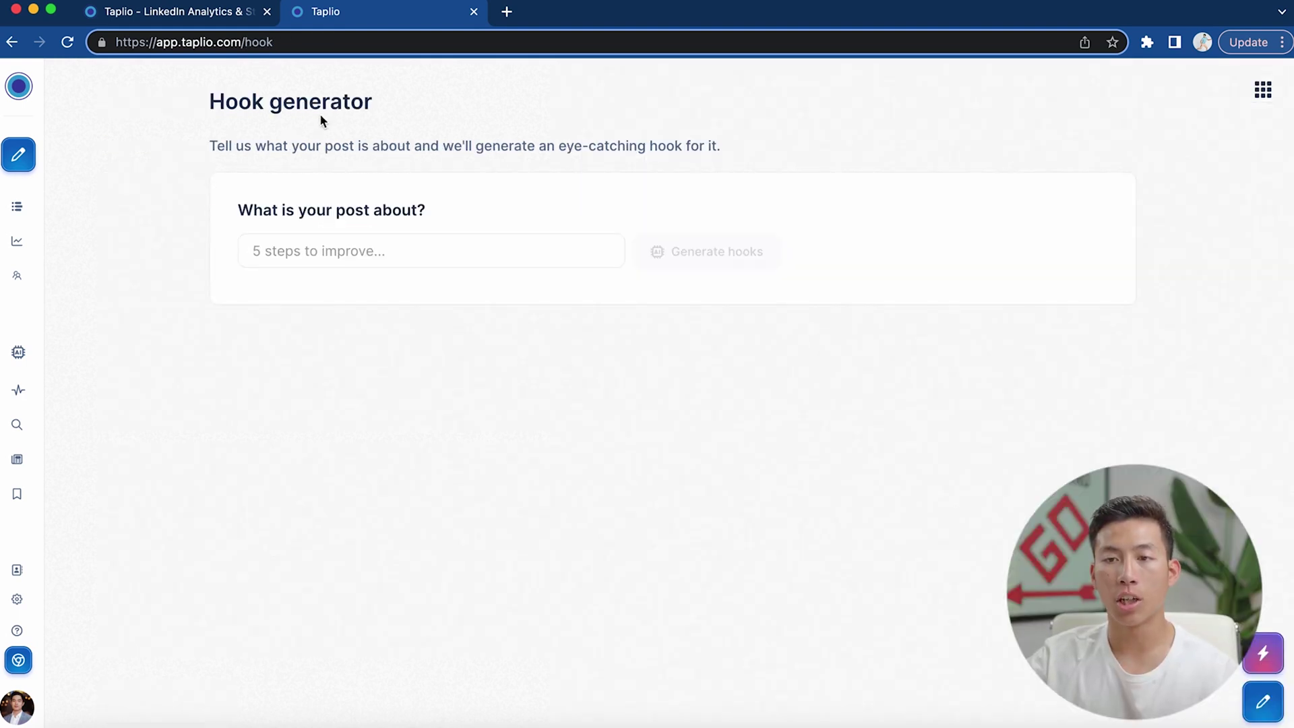
- Click into the Hook generator's topic field, then open the Viral content inspirations feed
click(384, 256)
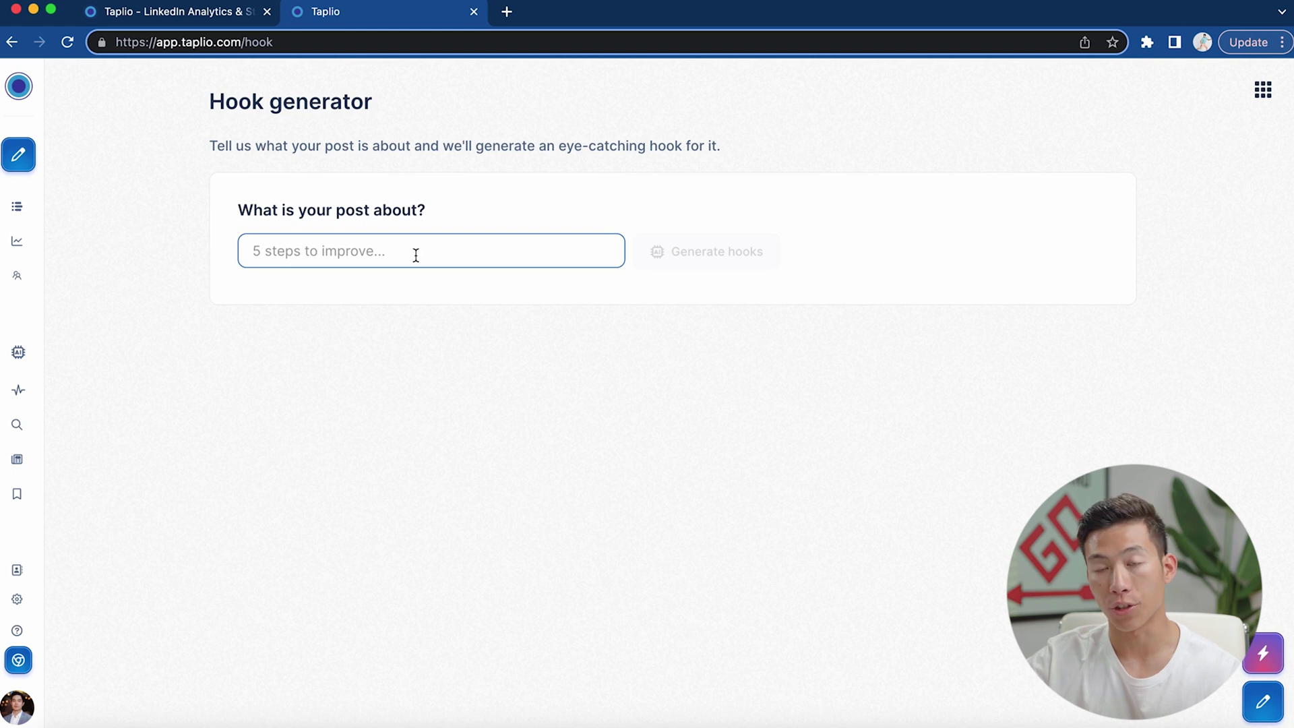
mouse_move(78, 354)
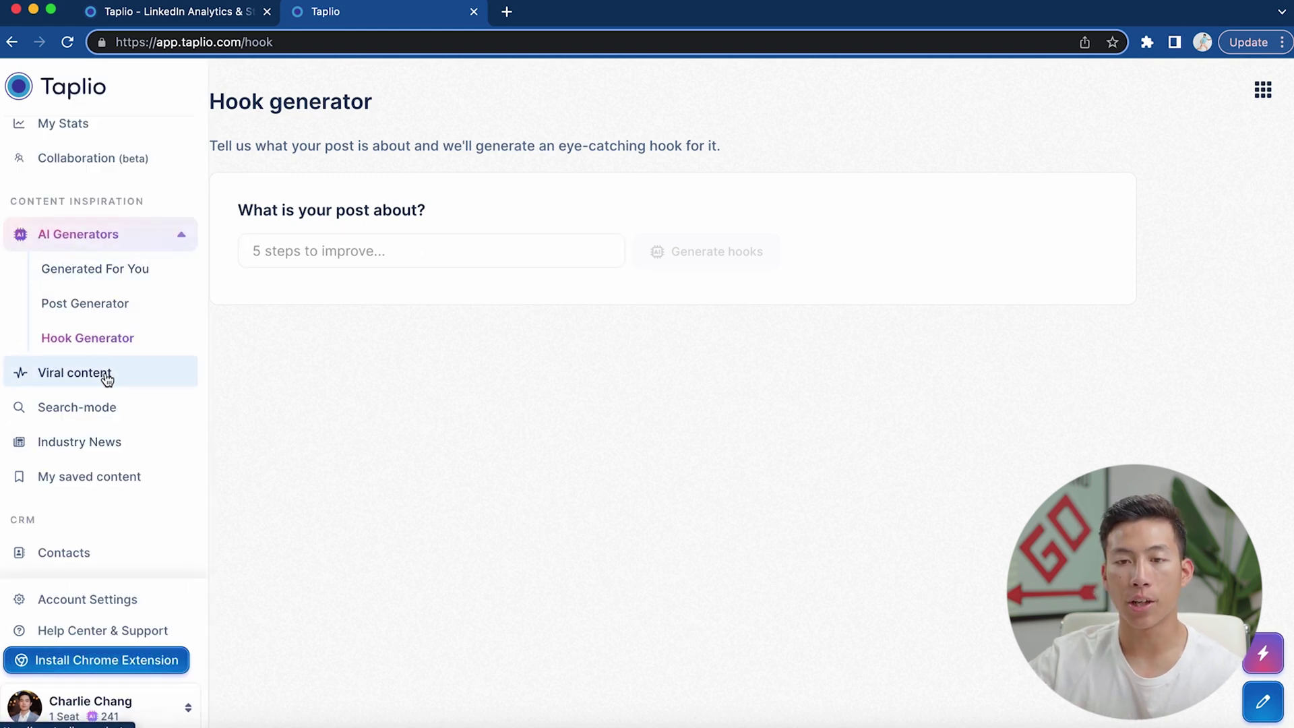
scroll(120, 388, down, 2)
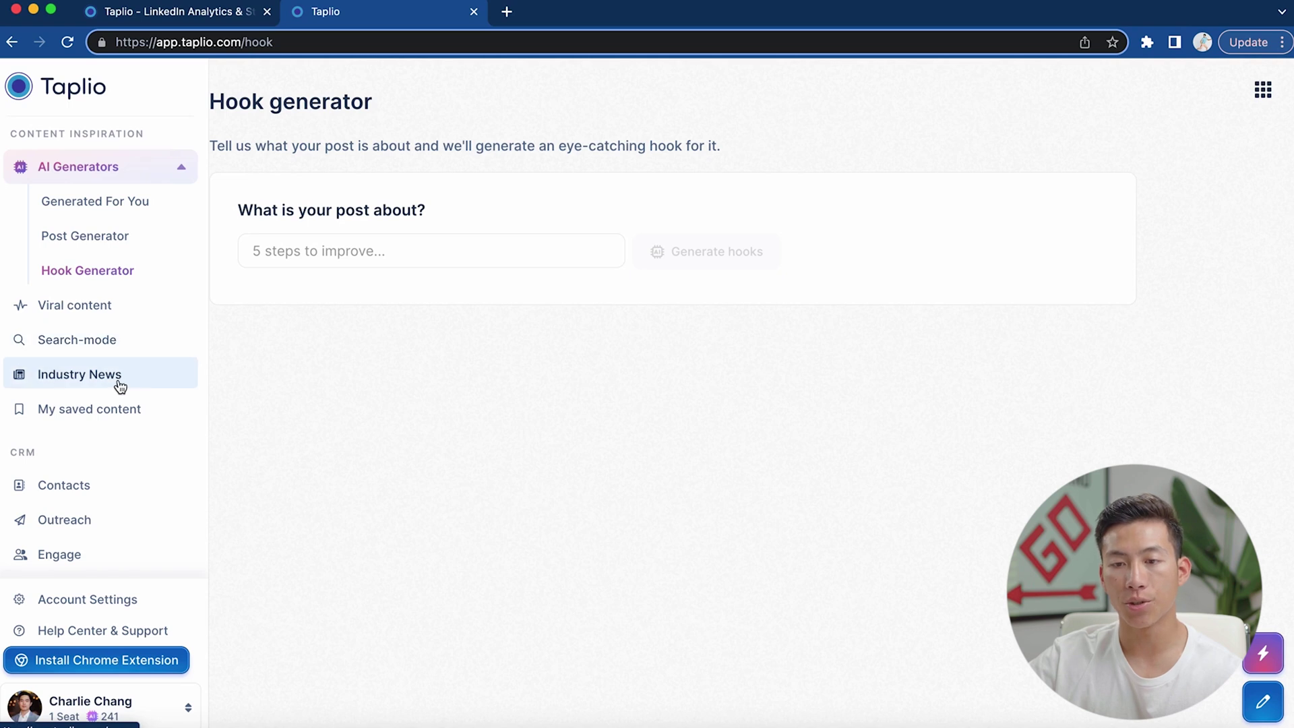
click(99, 306)
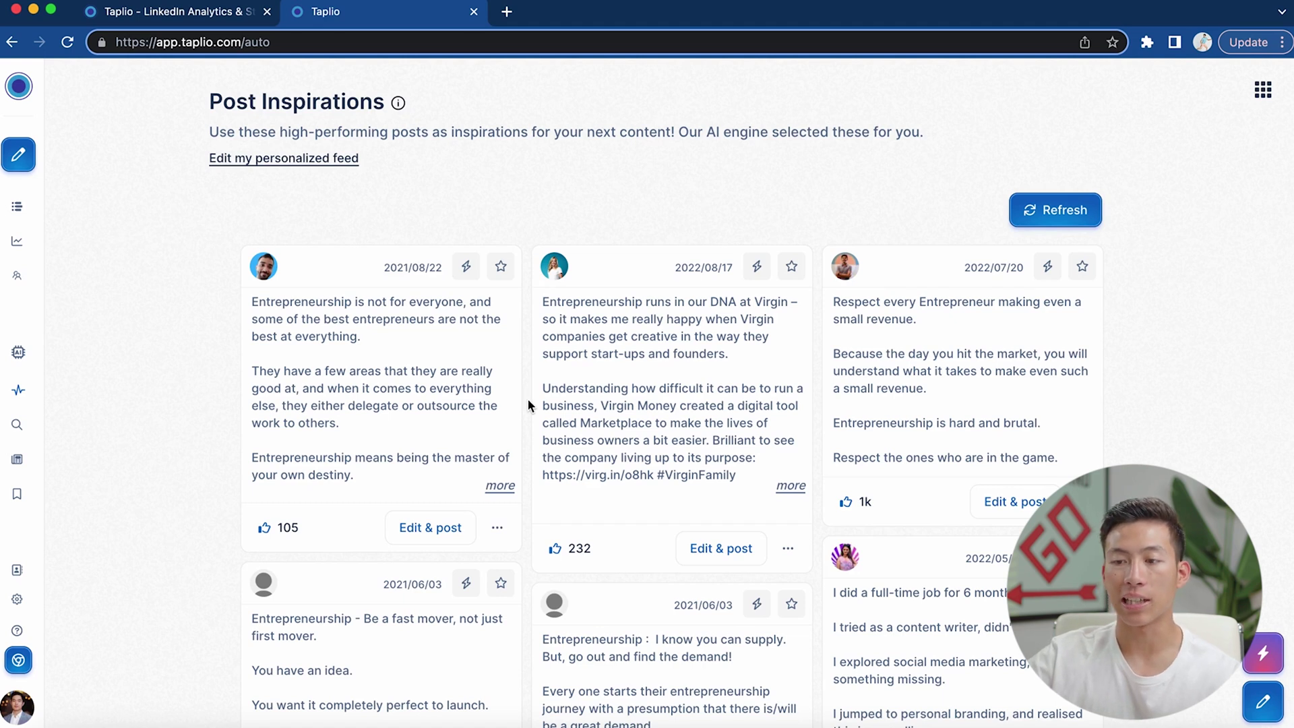
- Scroll the Post Inspirations feed, open a post's more-actions menu, then open Search-mode for 'entrepreneurship'
scroll(530, 406, down, 5)
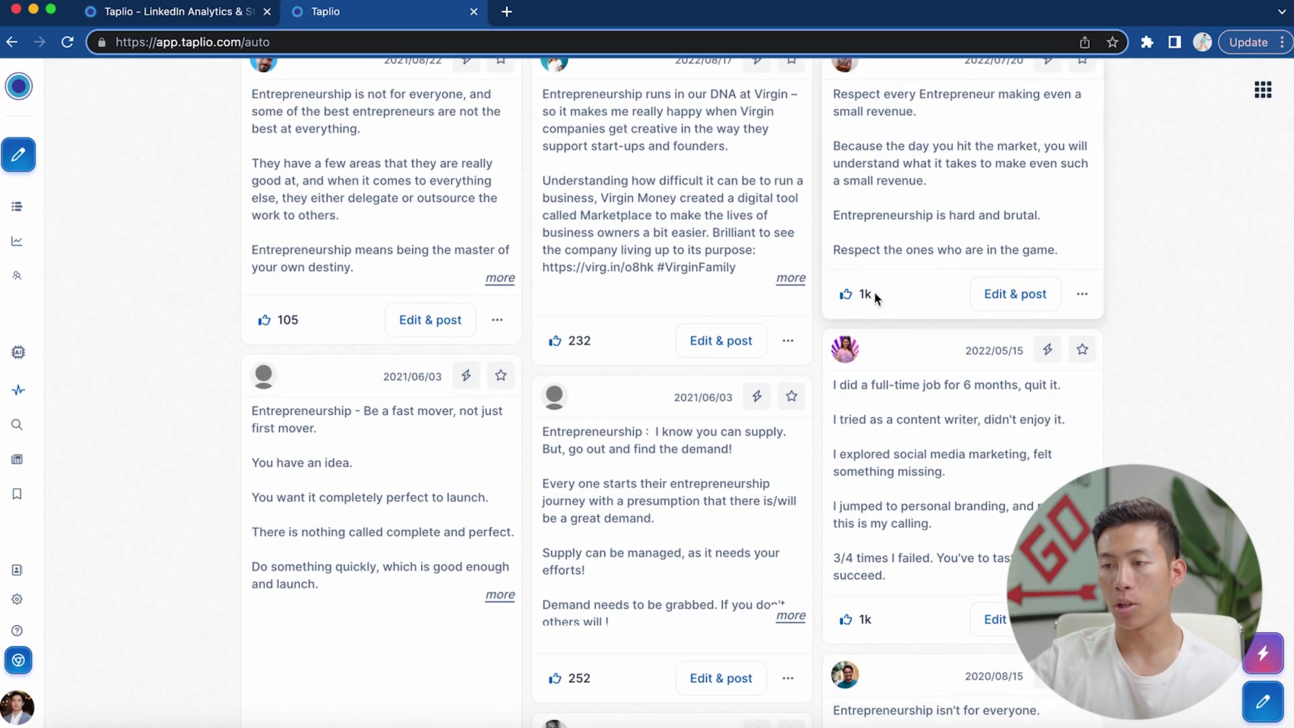
scroll(905, 505, down, 1)
scroll(905, 506, down, 3)
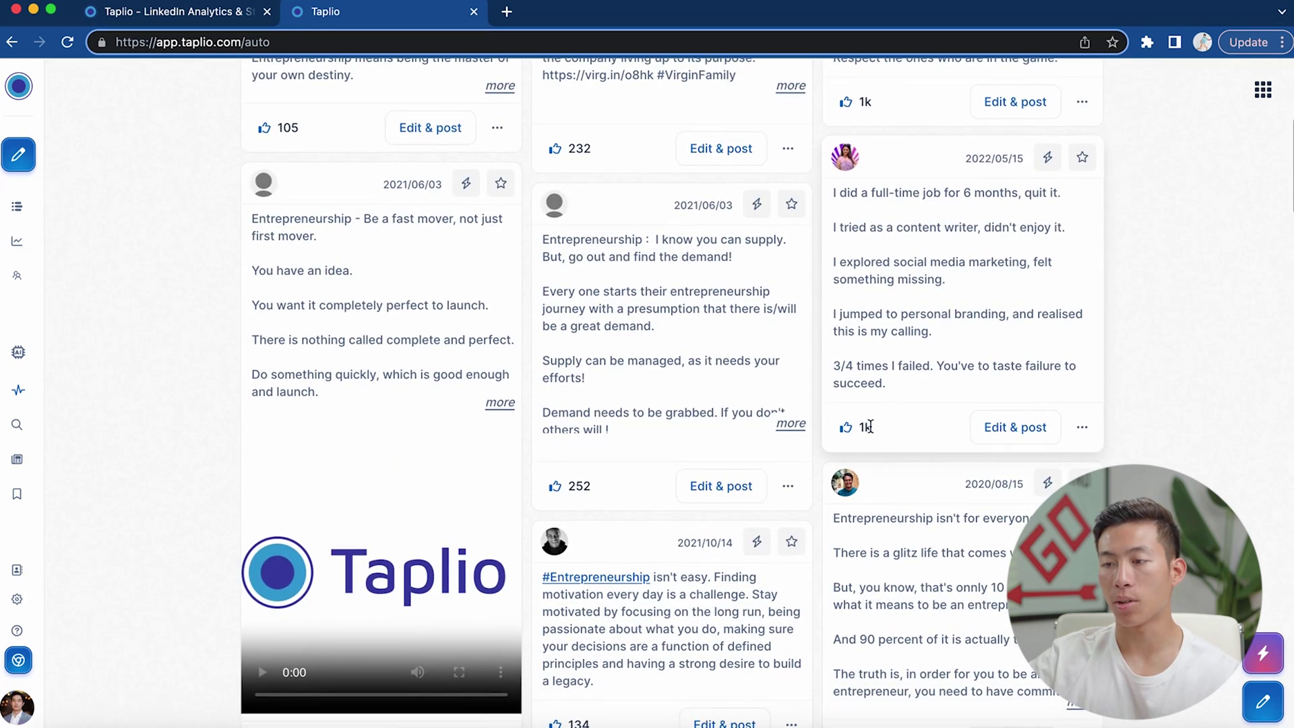
scroll(866, 427, down, 7)
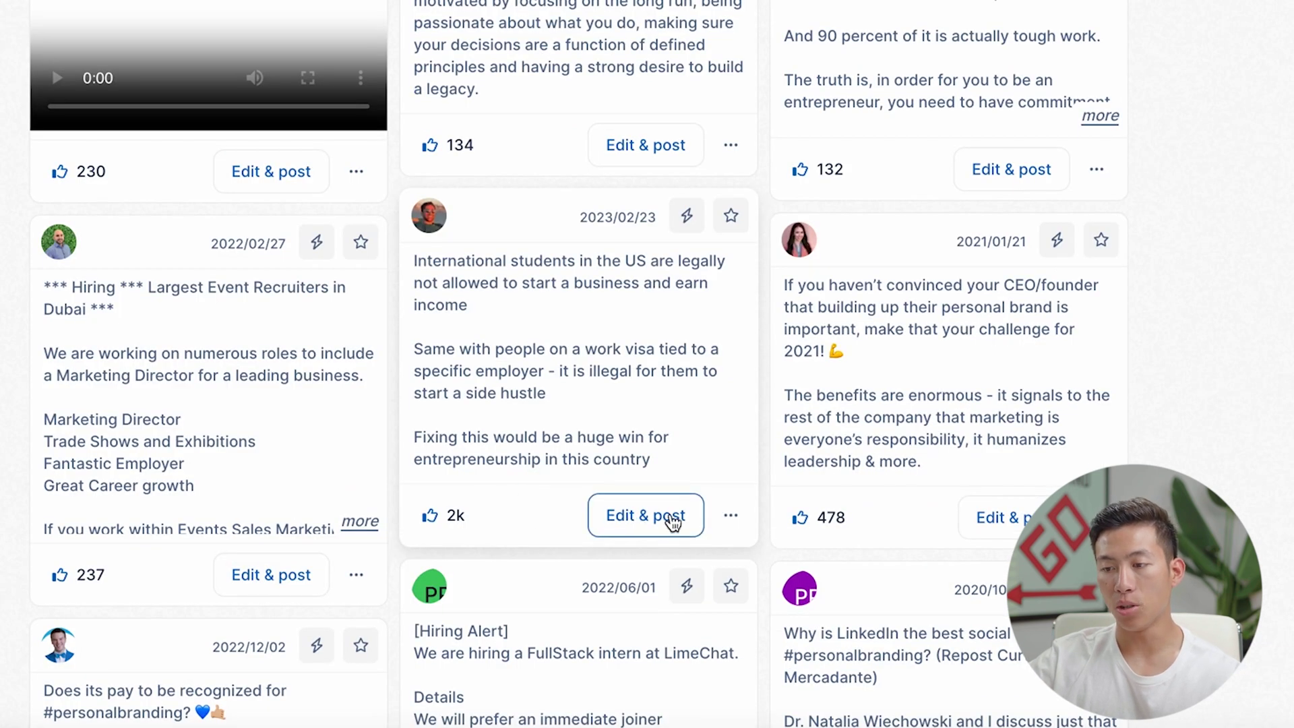
click(732, 516)
scroll(737, 525, down, 1)
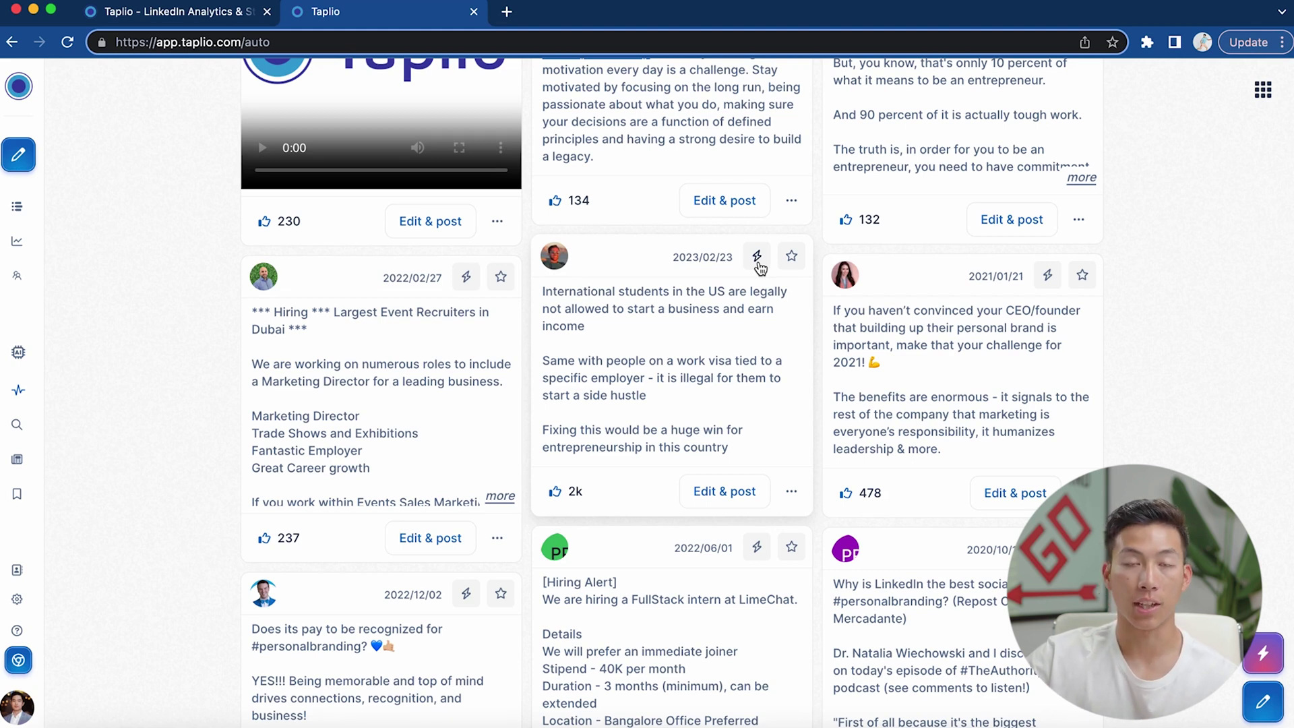
click(110, 396)
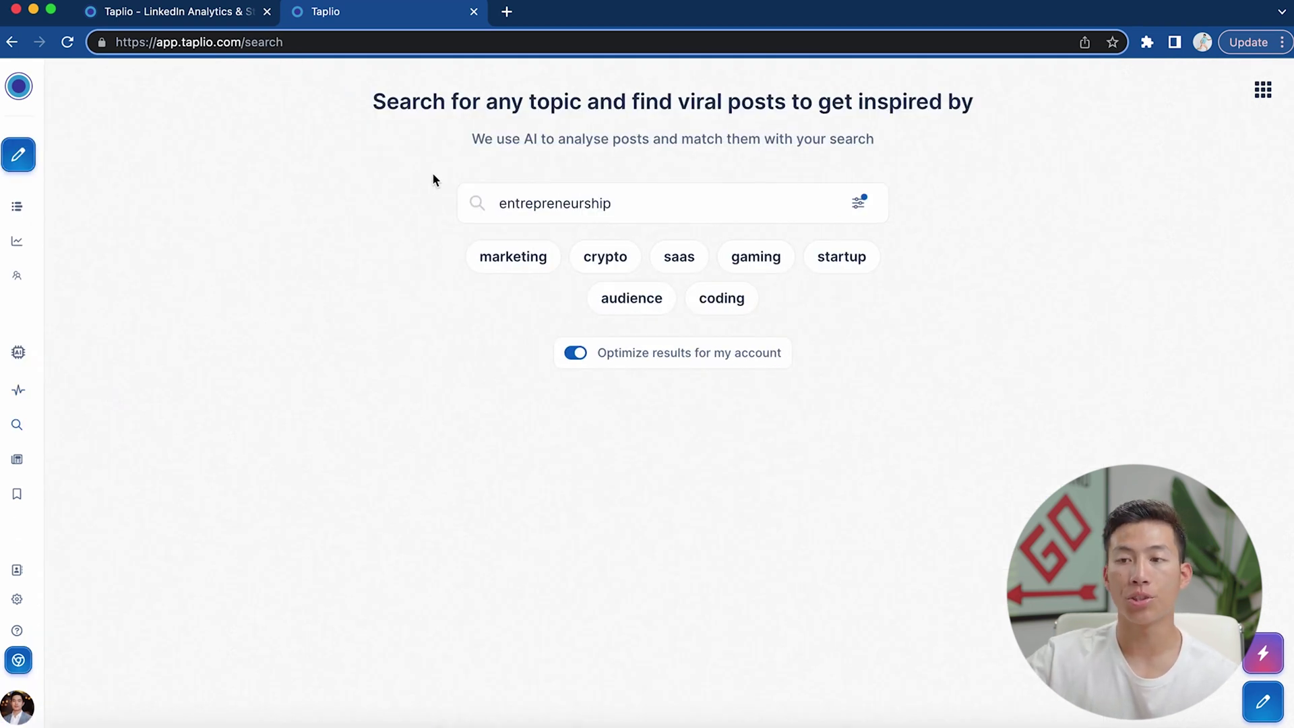
- Filter the 'entrepreneurship' viral-post results to a minimum of 500 likes and apply
click(640, 202)
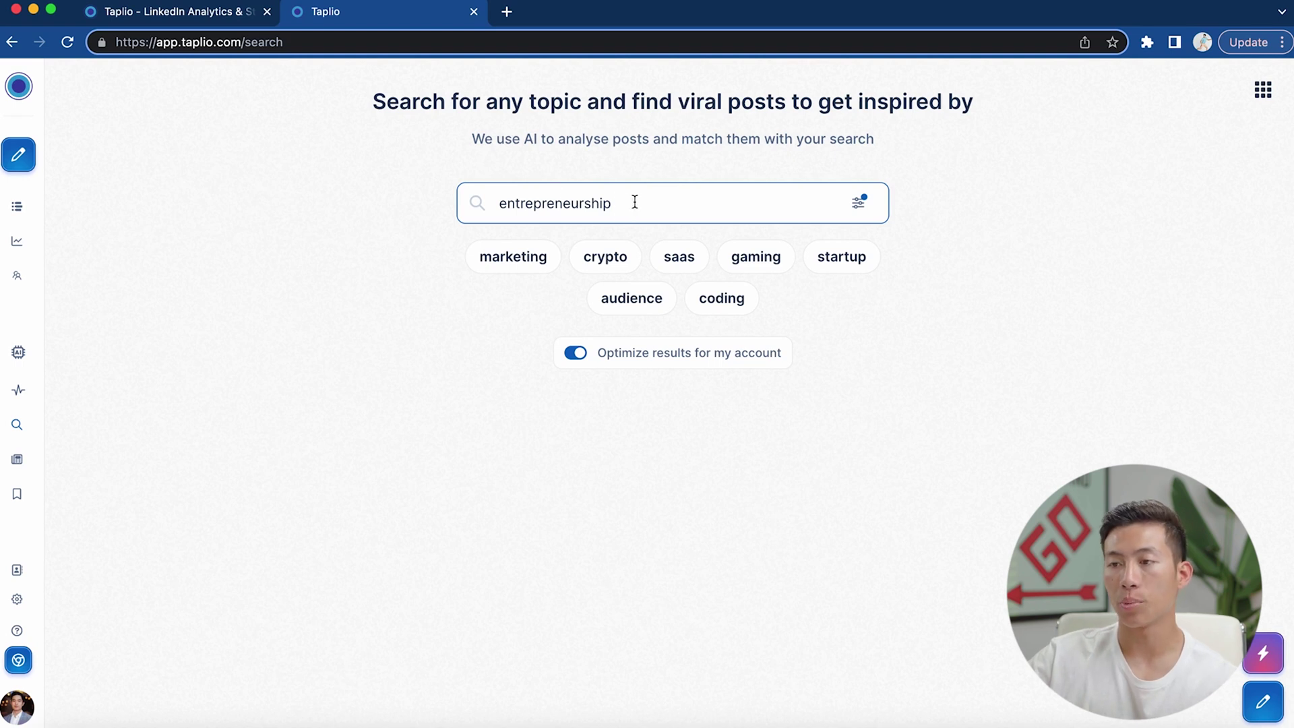
click(861, 207)
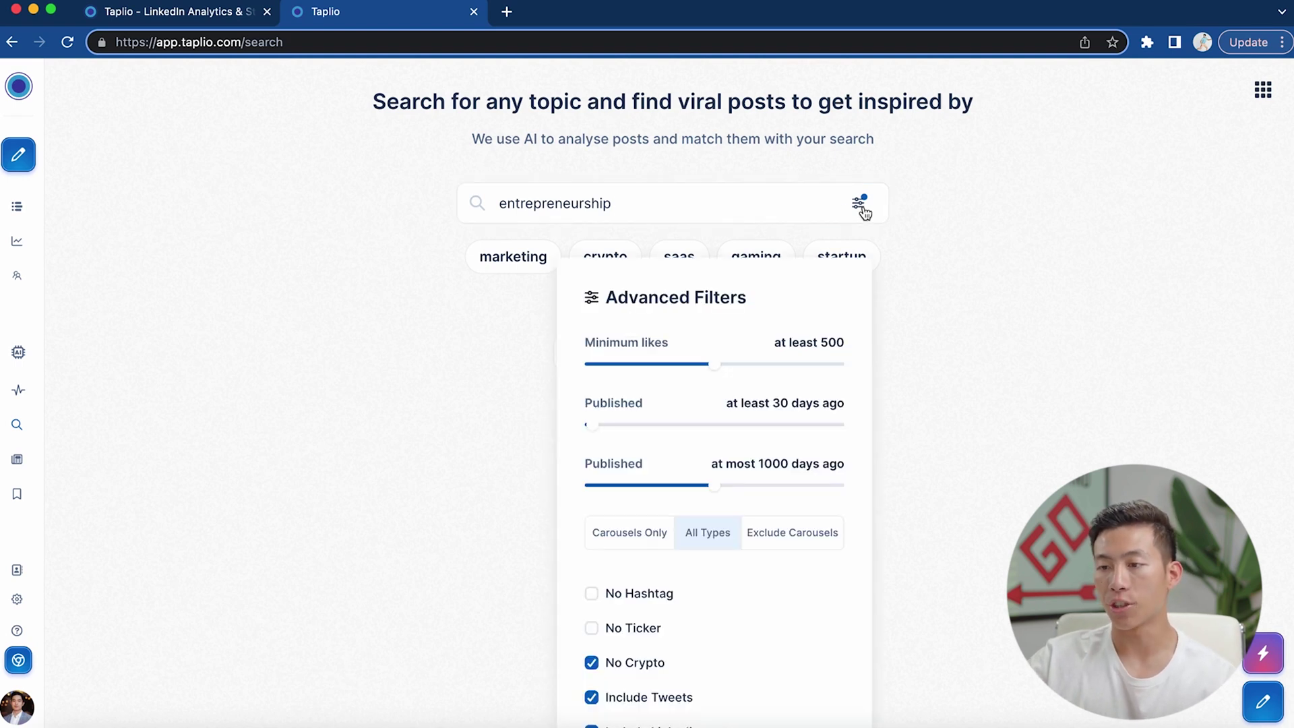
scroll(836, 210, down, 2)
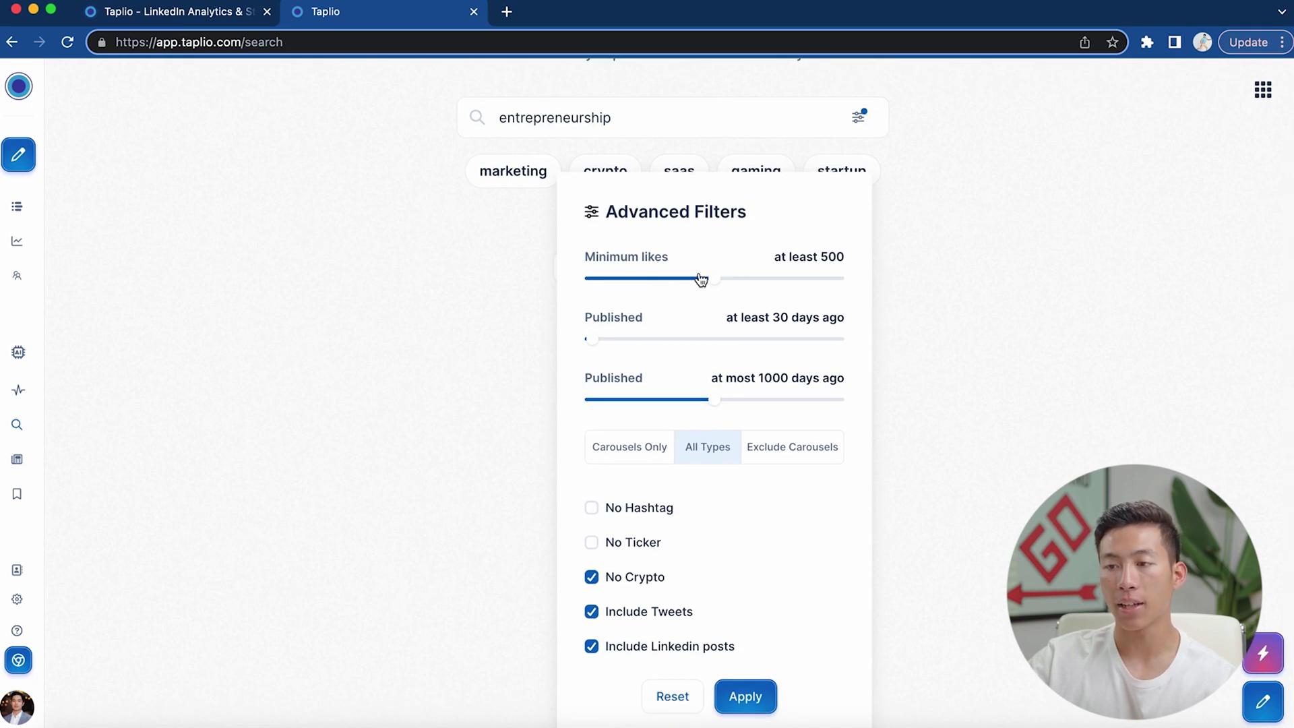
drag(715, 278, 824, 261)
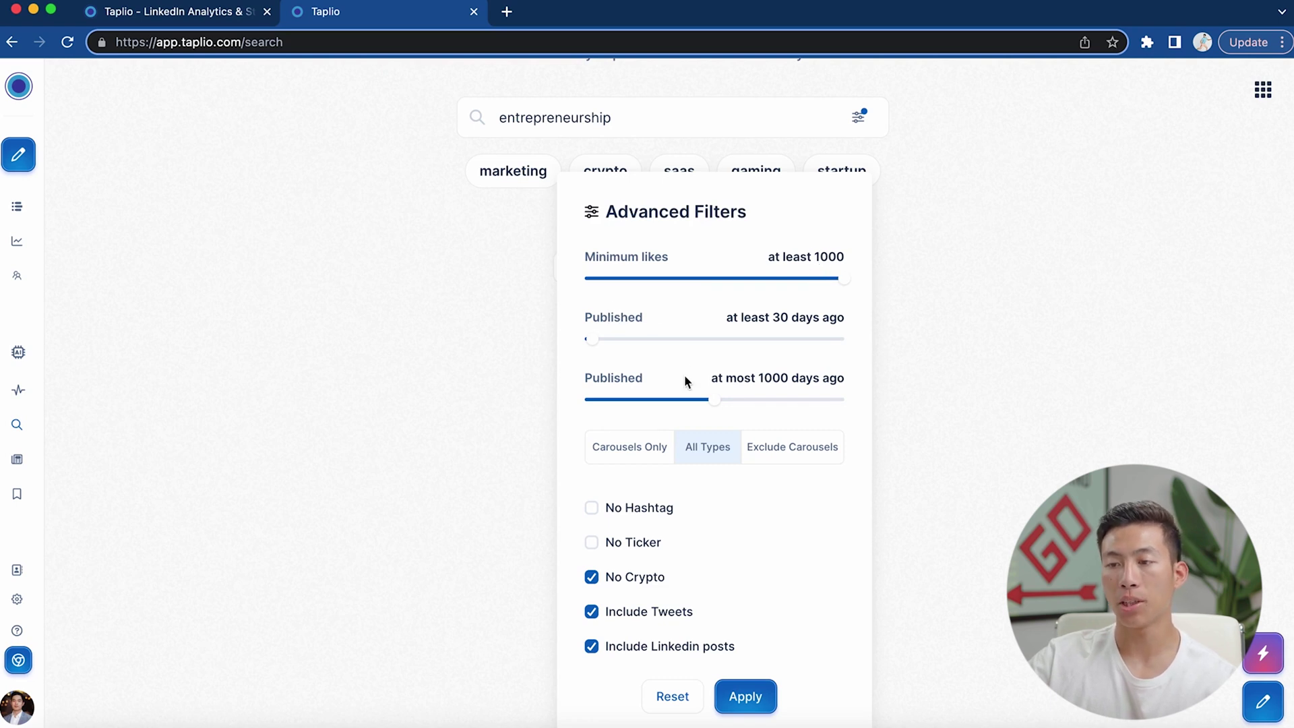
scroll(685, 374, down, 1)
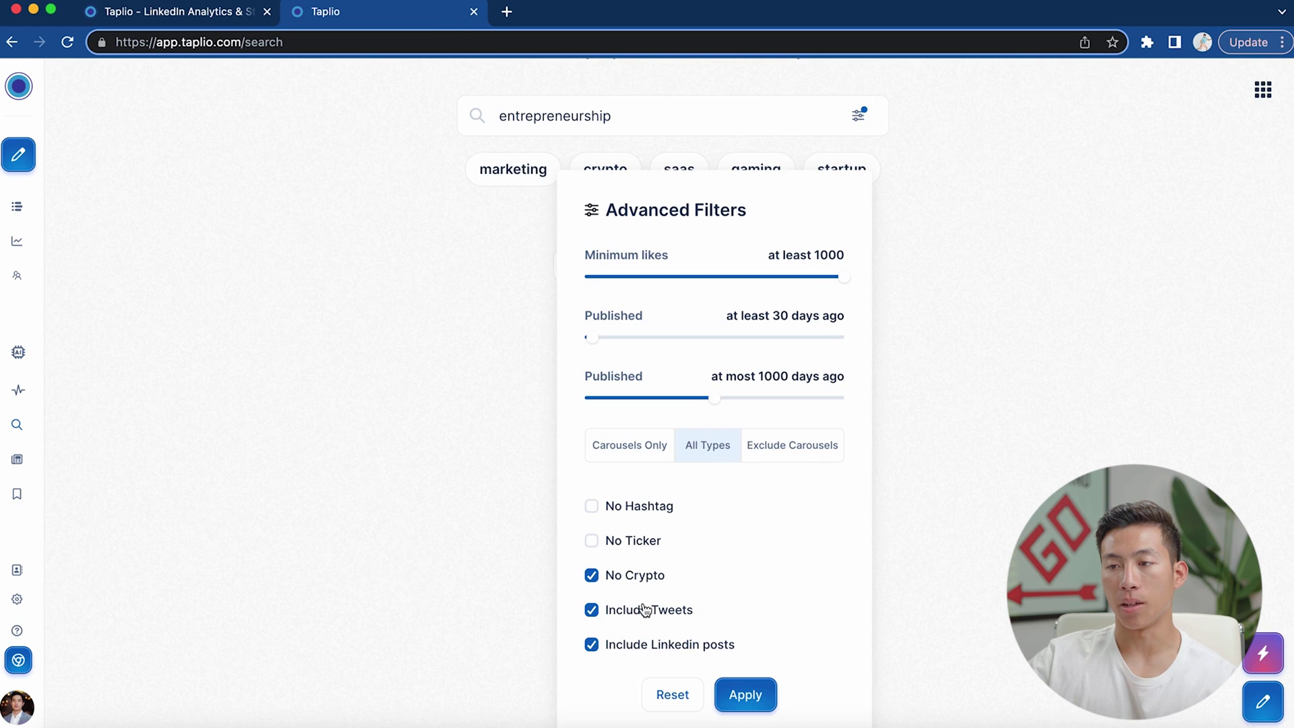
drag(843, 279, 715, 278)
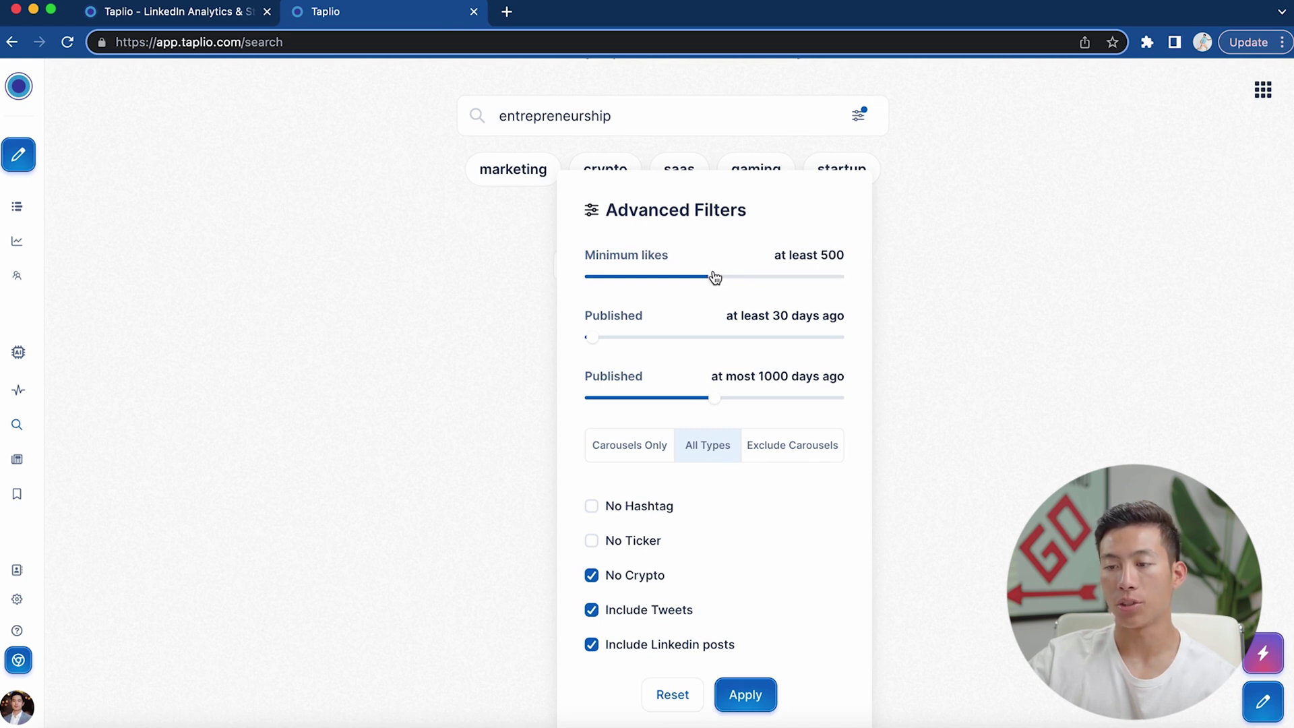
click(739, 695)
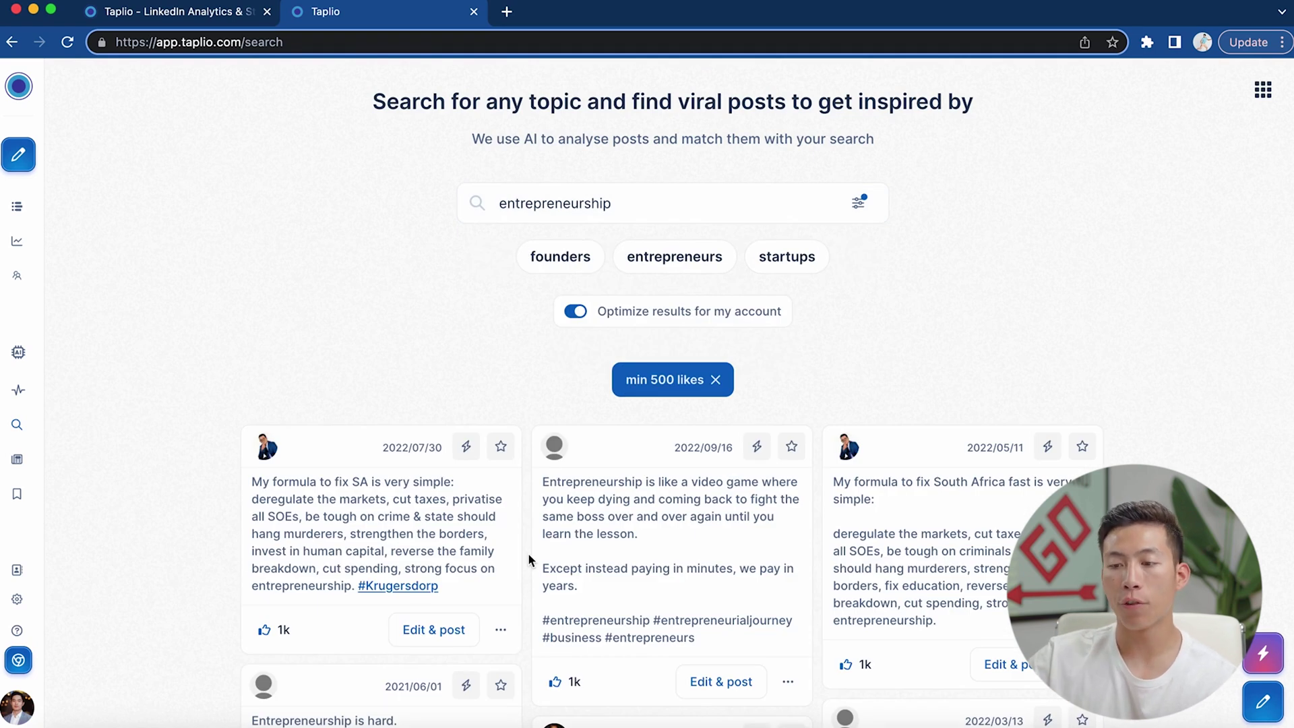
- Scroll the filtered results, then open the Industry News Top News feed
scroll(528, 559, down, 2)
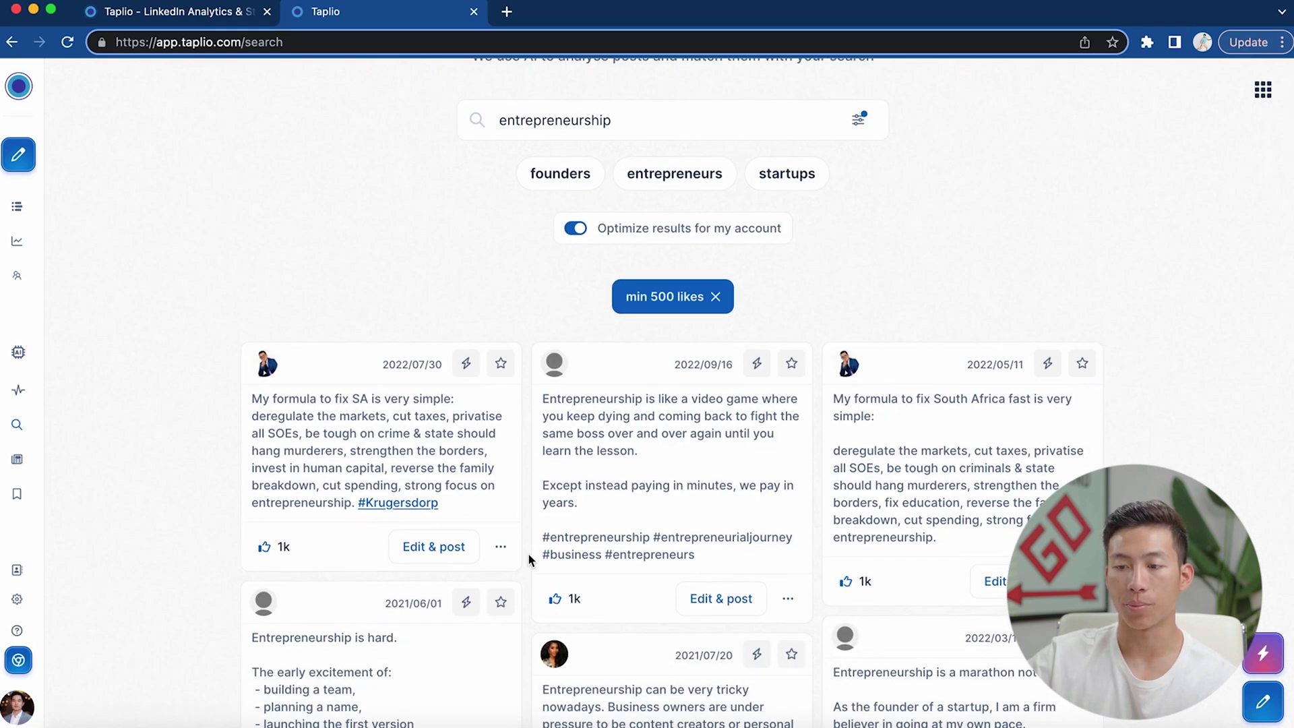
scroll(528, 559, down, 5)
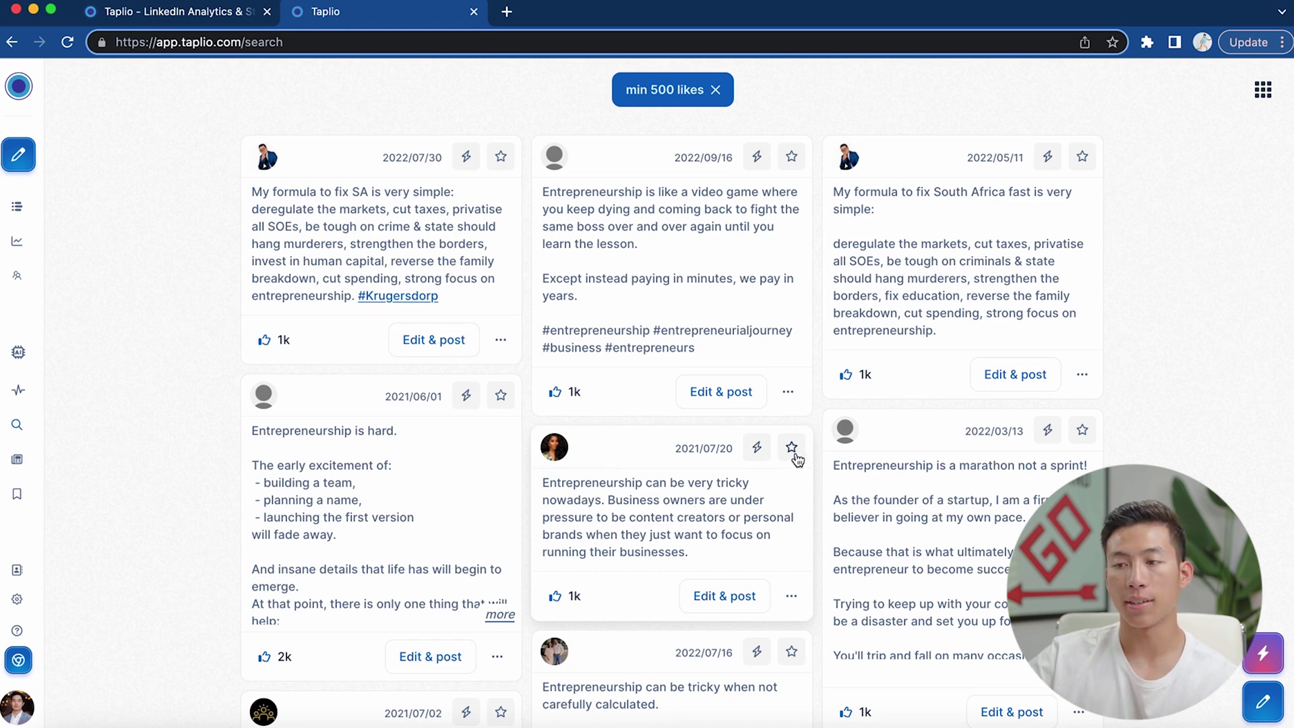
click(93, 405)
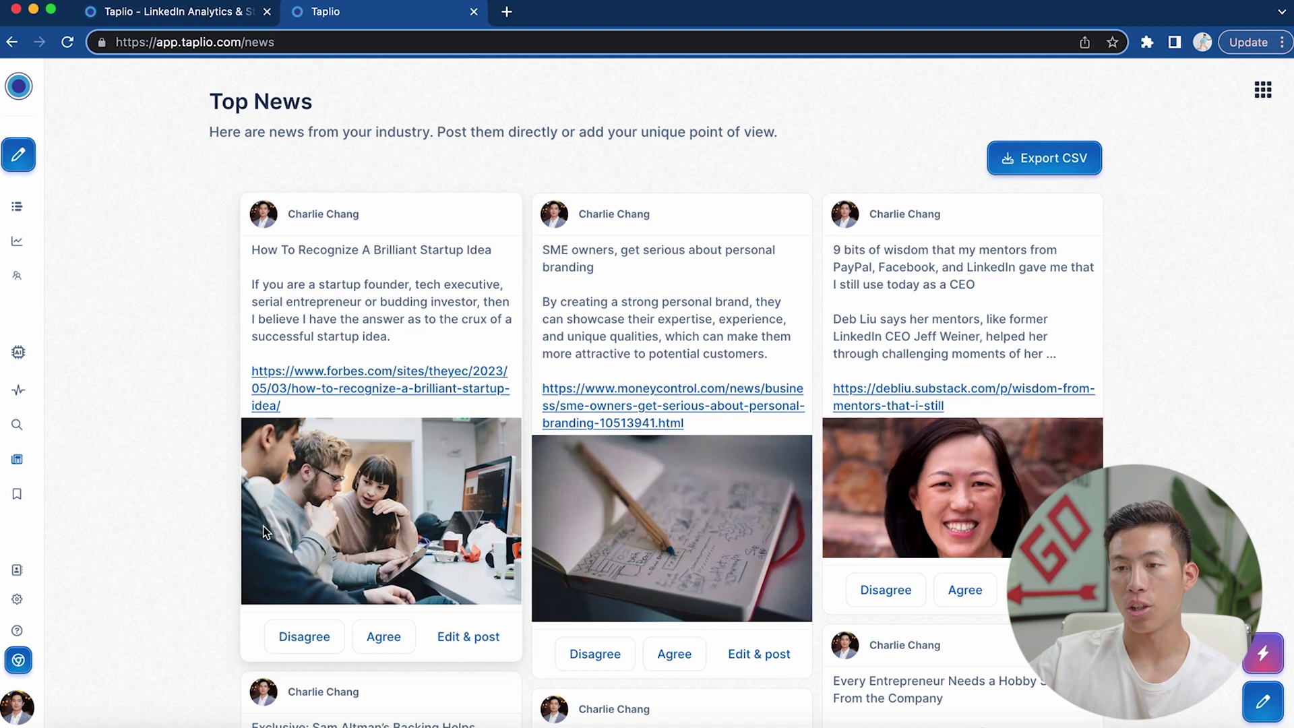
- Check the empty 'liked my posts' contacts list, then open Outreach's Direct Messages page
click(17, 569)
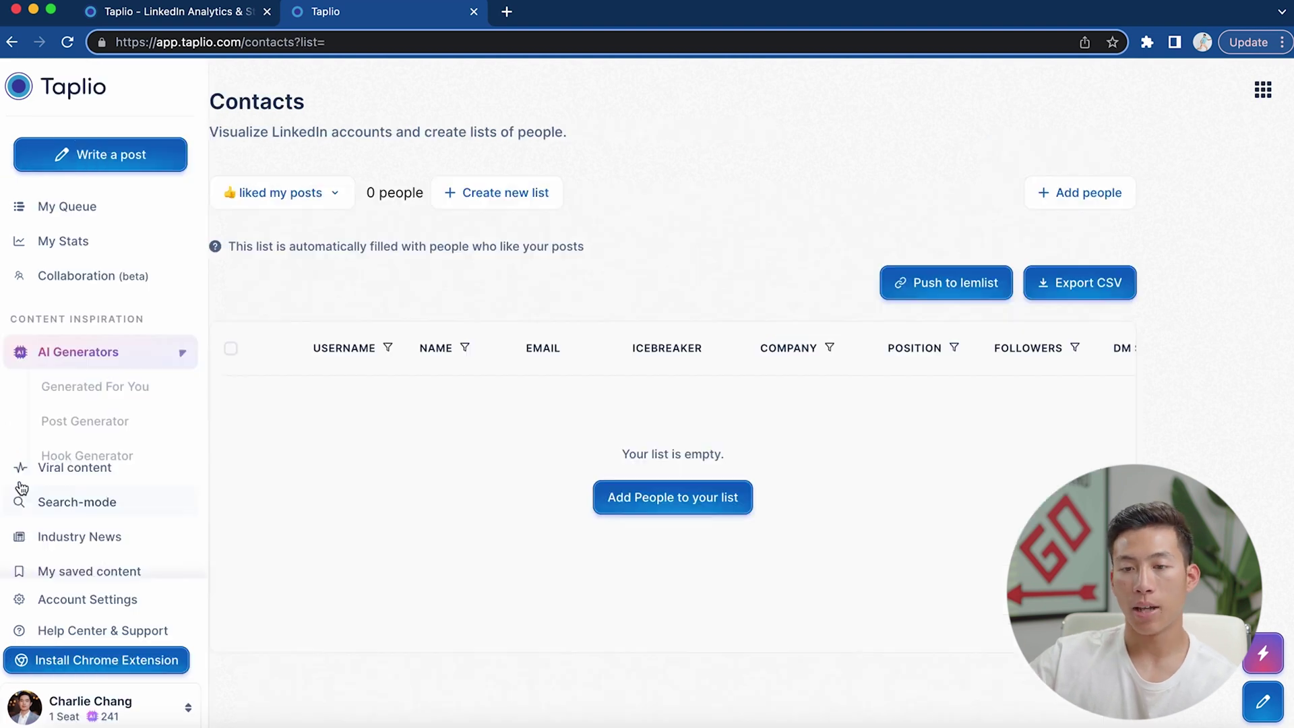
scroll(88, 539, down, 3)
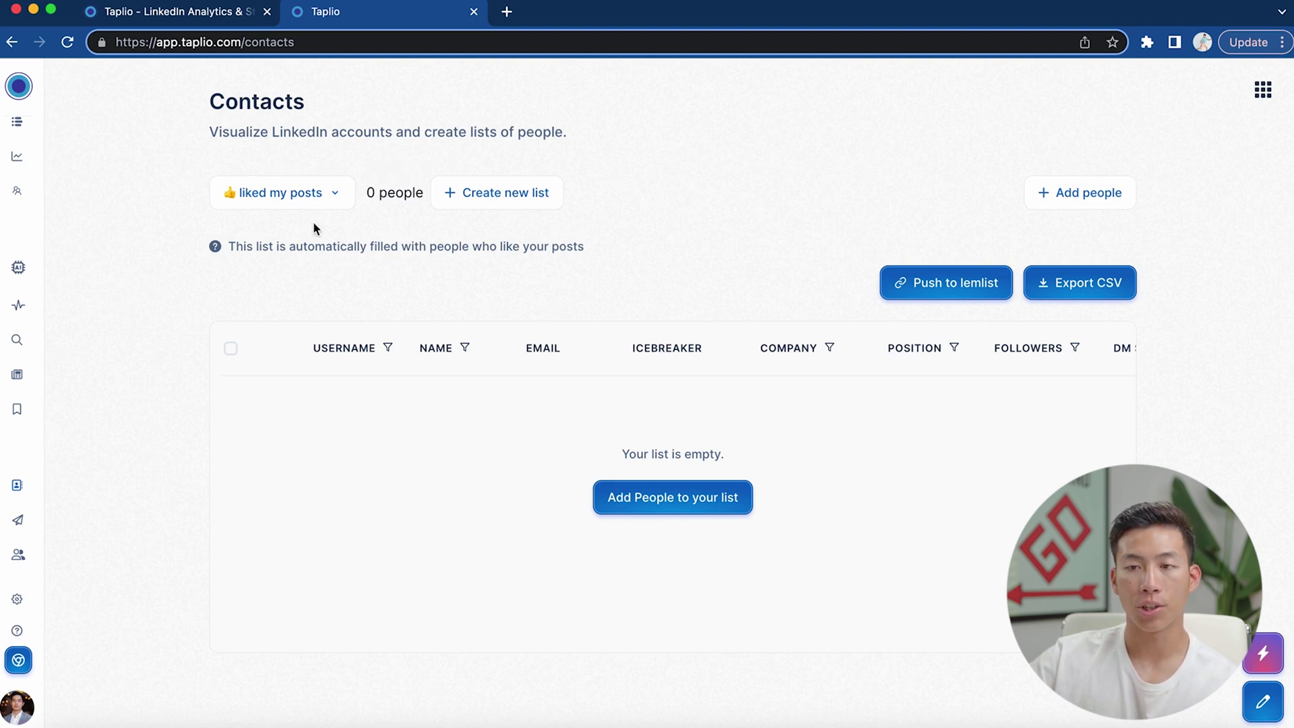
click(310, 195)
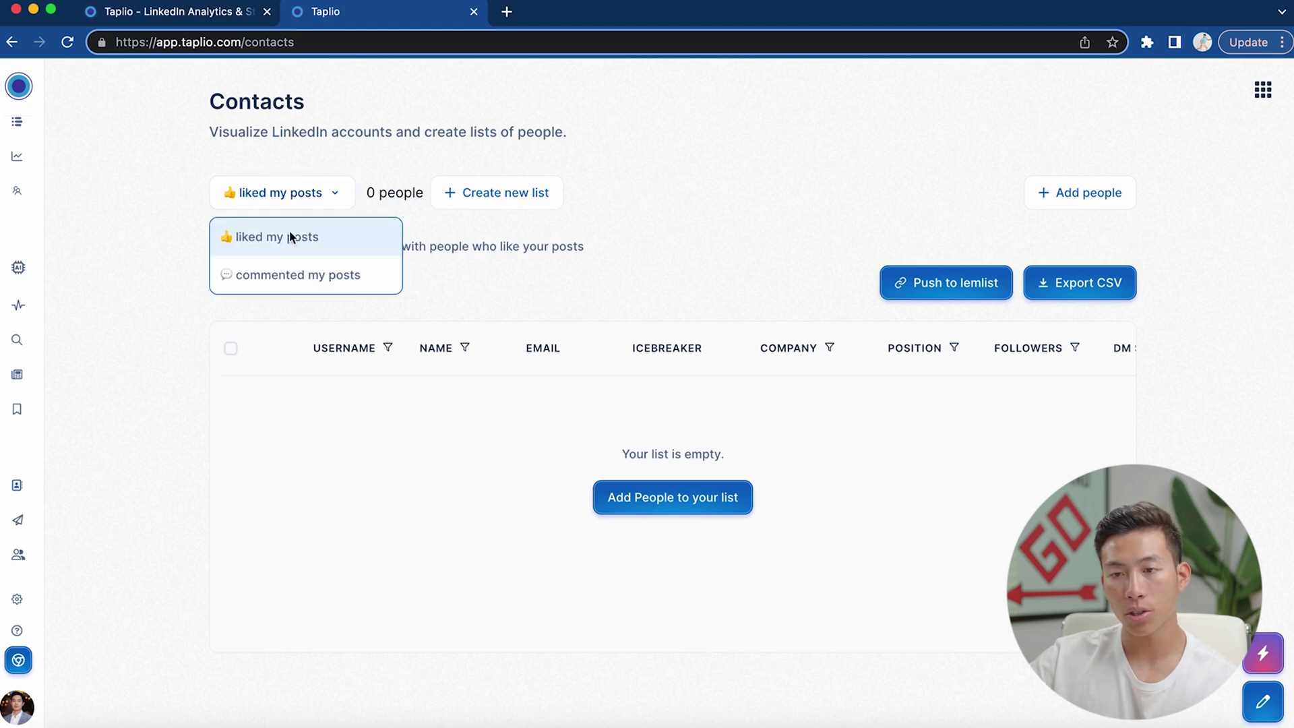
mouse_move(102, 446)
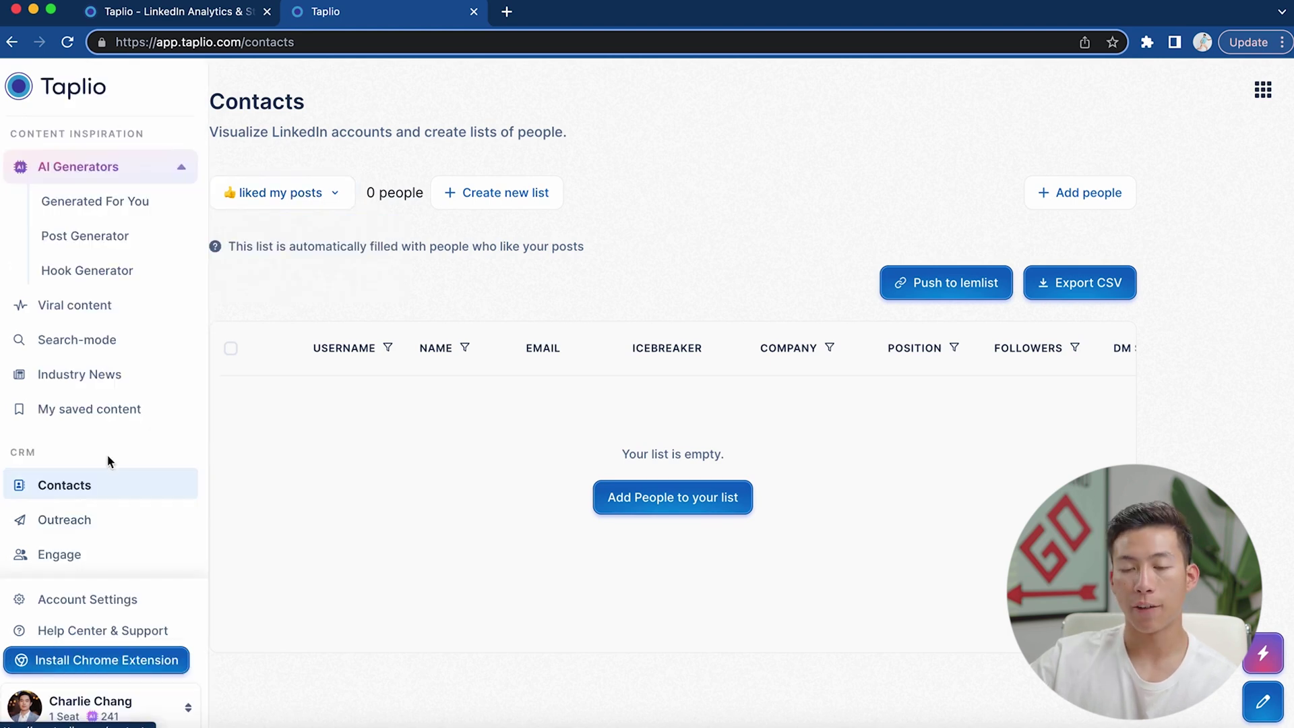
click(91, 521)
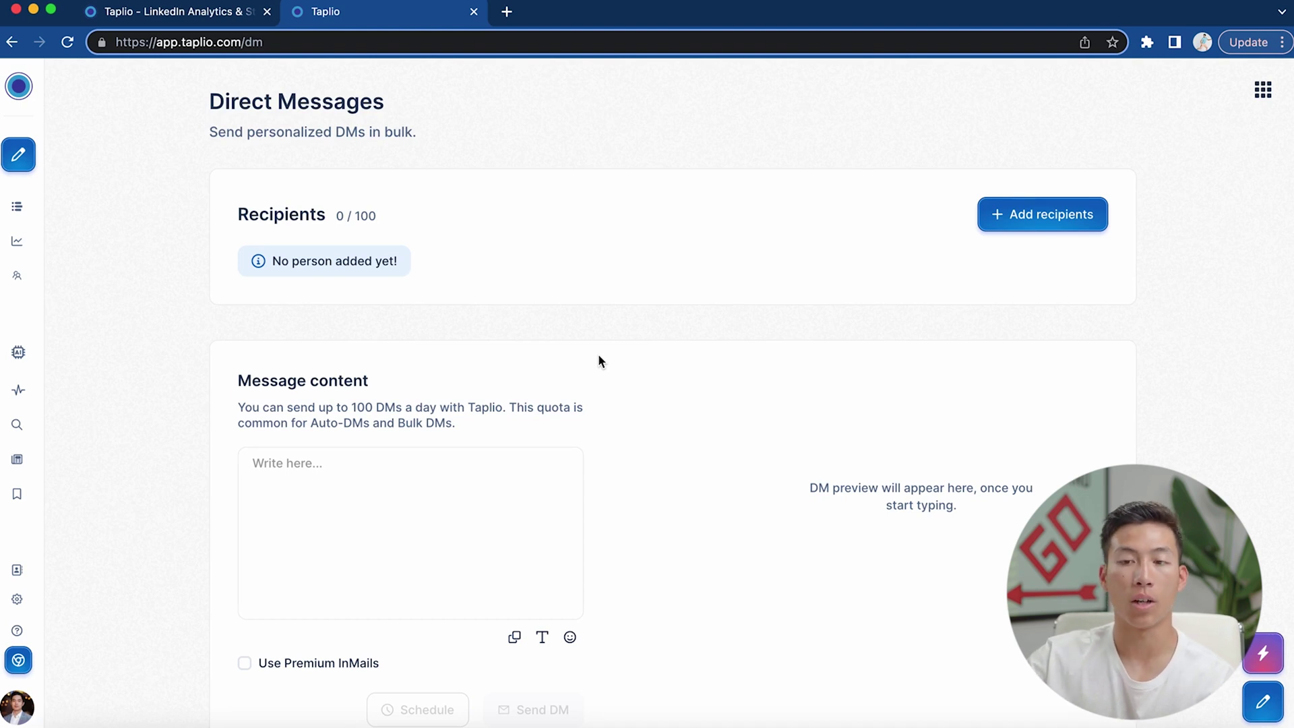
- Scroll the Engage feed, then open Account Settings and click into the AI search keywords
click(96, 550)
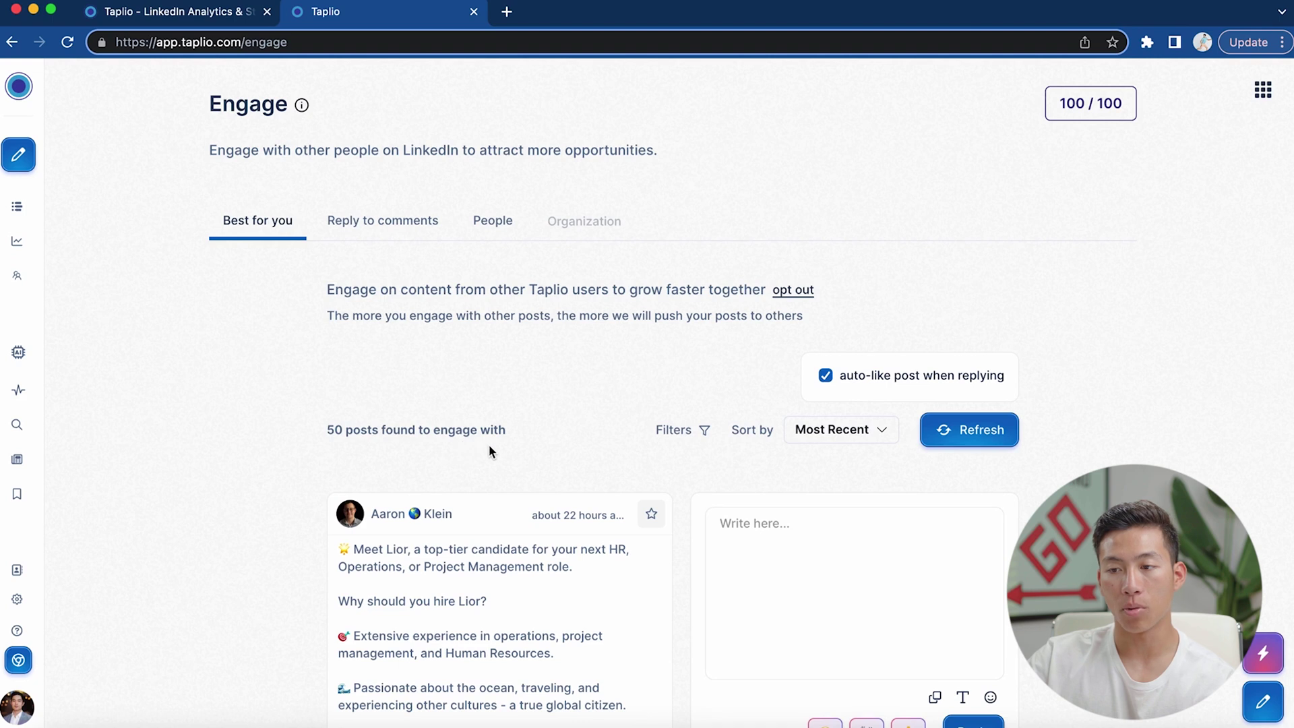
scroll(201, 503, down, 6)
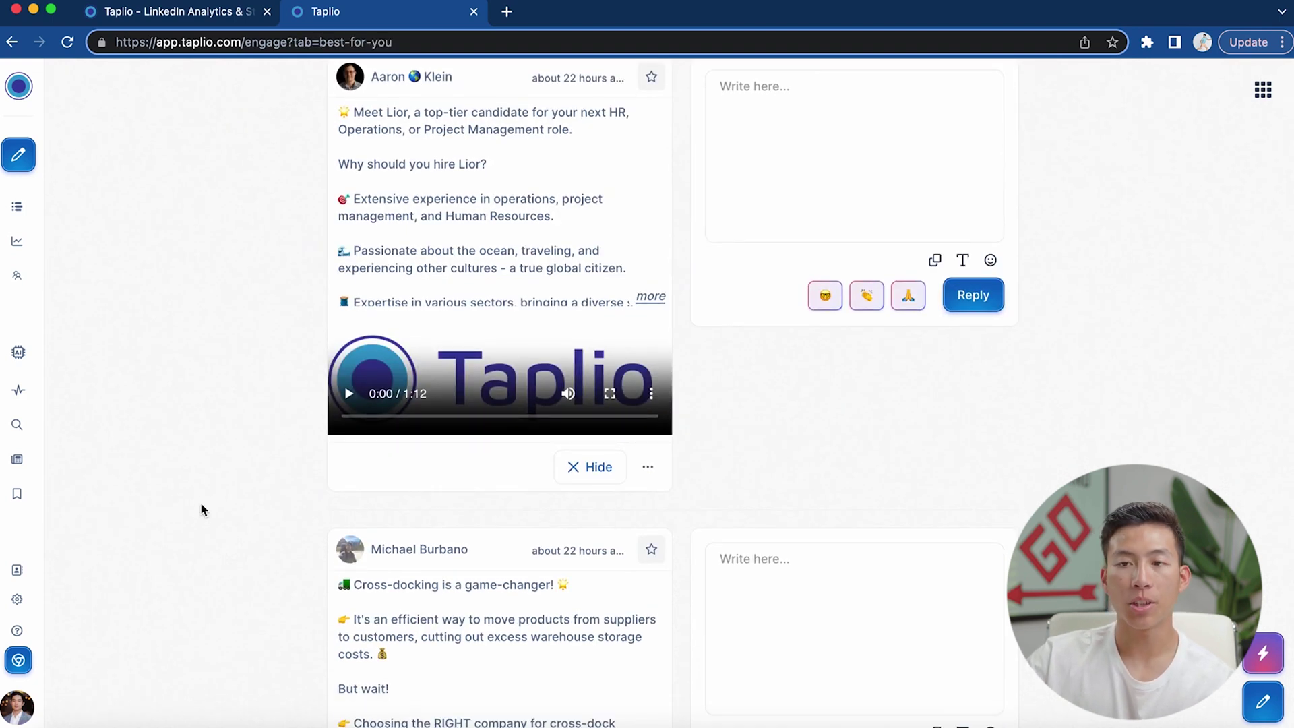
scroll(200, 503, up, 6)
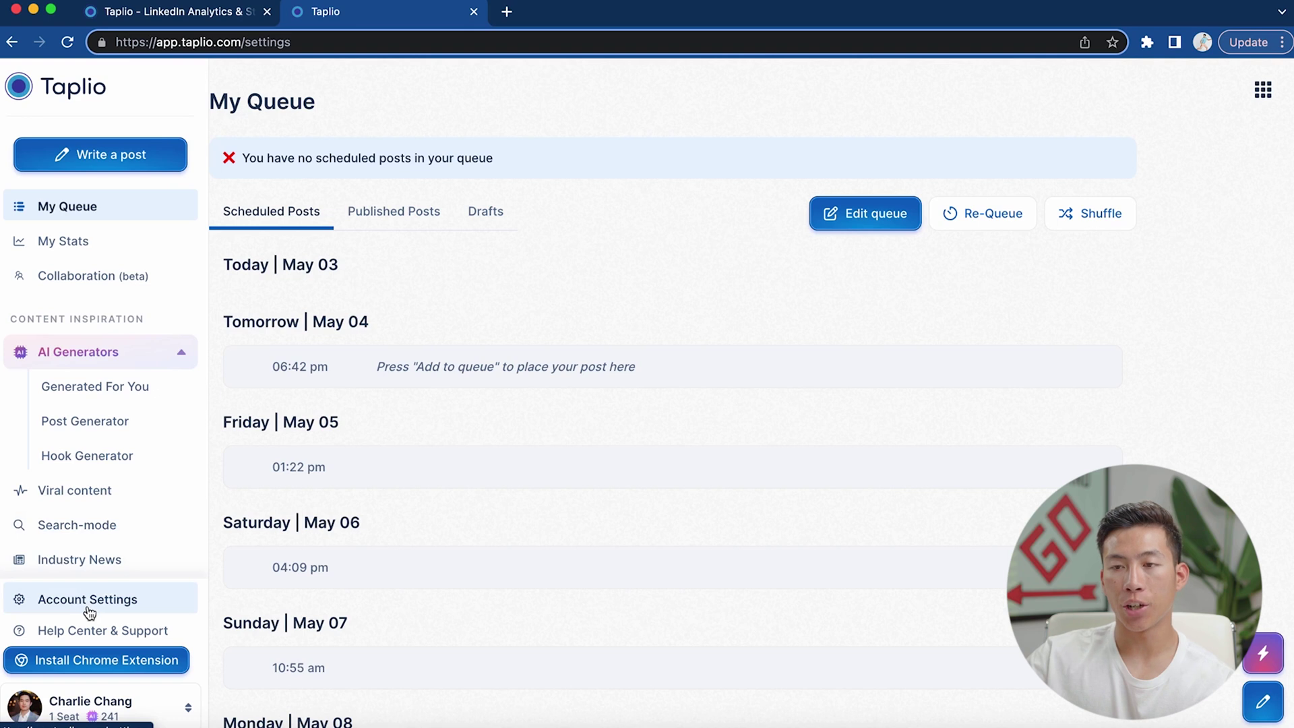
click(89, 606)
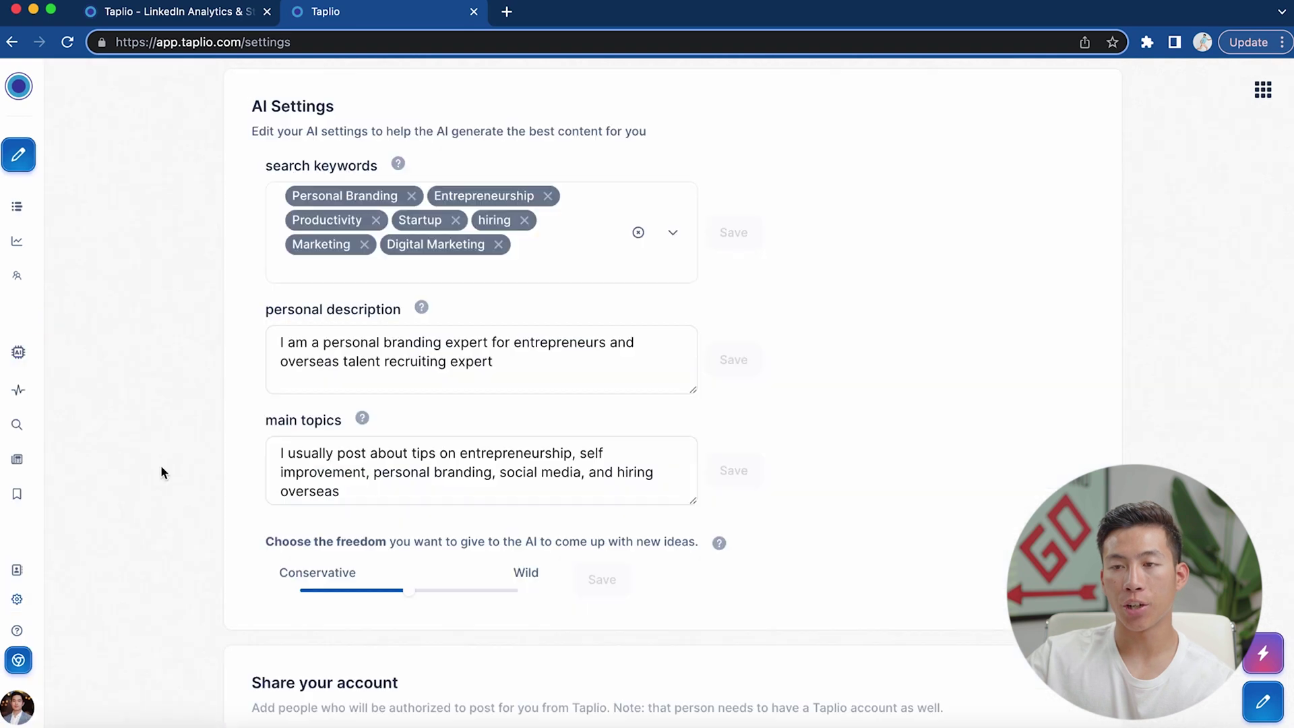
click(347, 196)
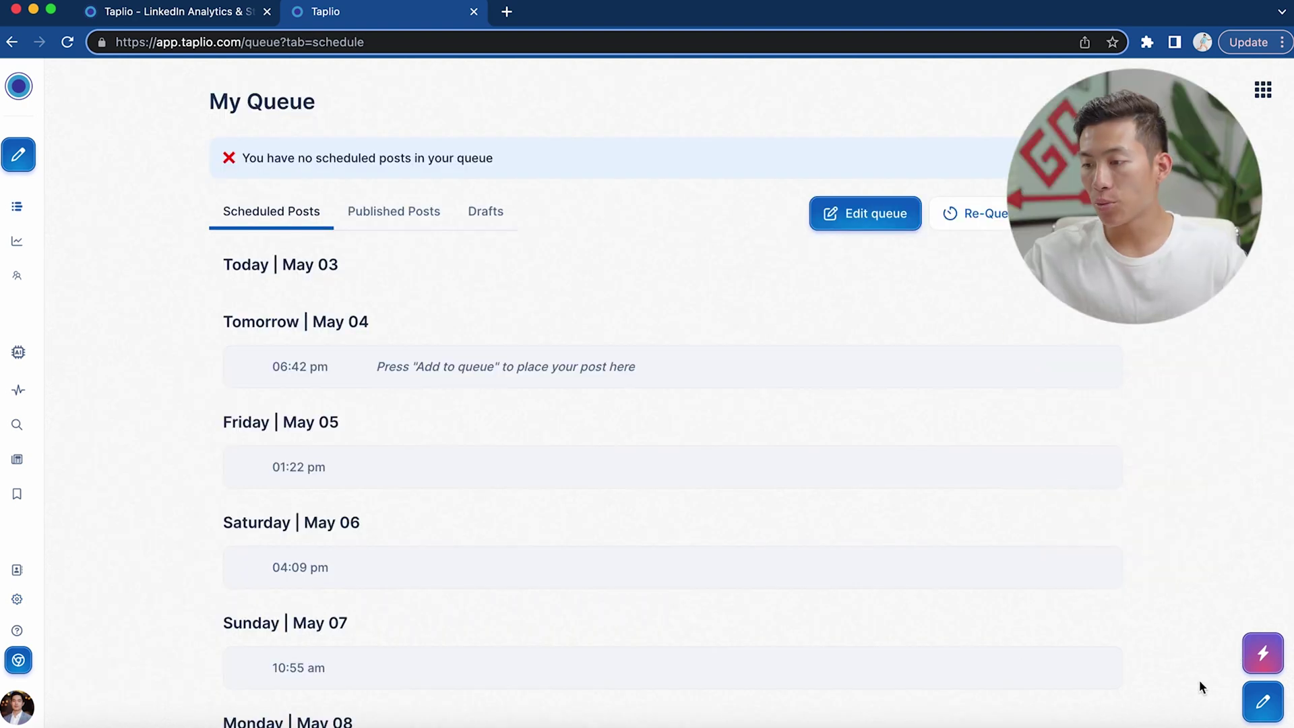
- Add an every-day 6:00 pm queue slot, delete it, and tick Saturday for 4:09 pm
click(1262, 702)
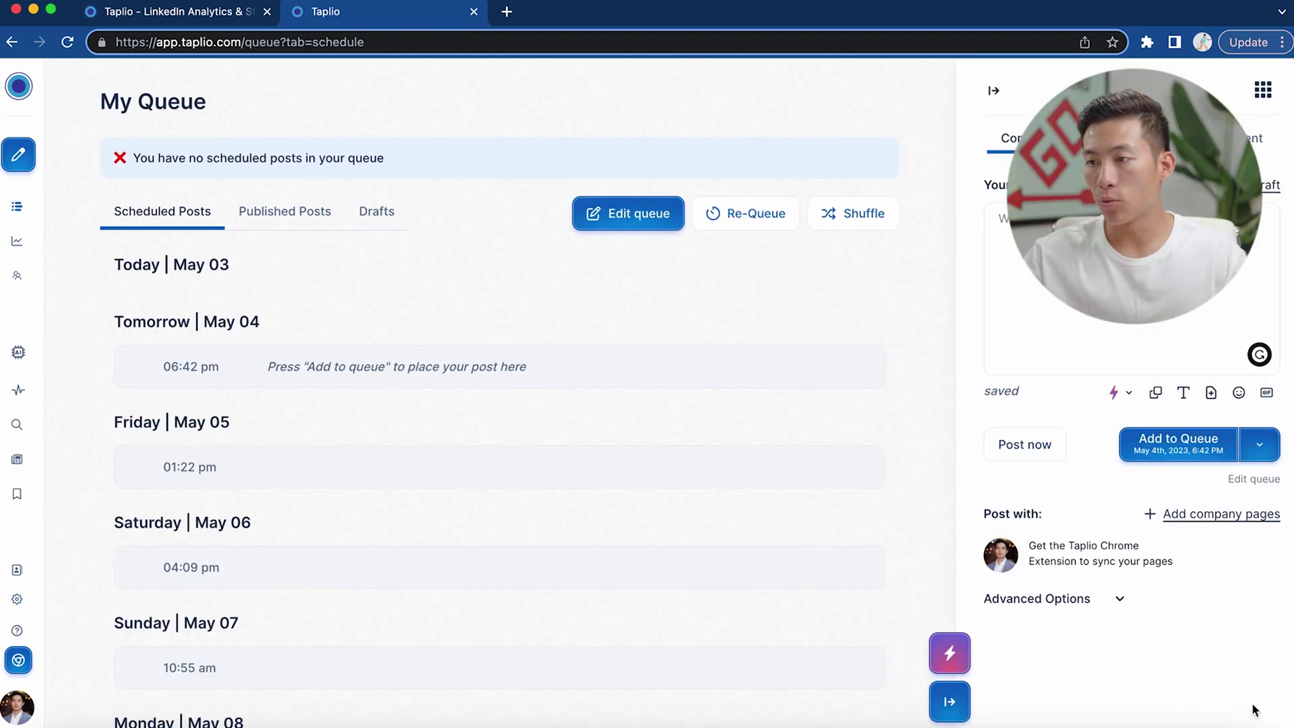
click(1253, 480)
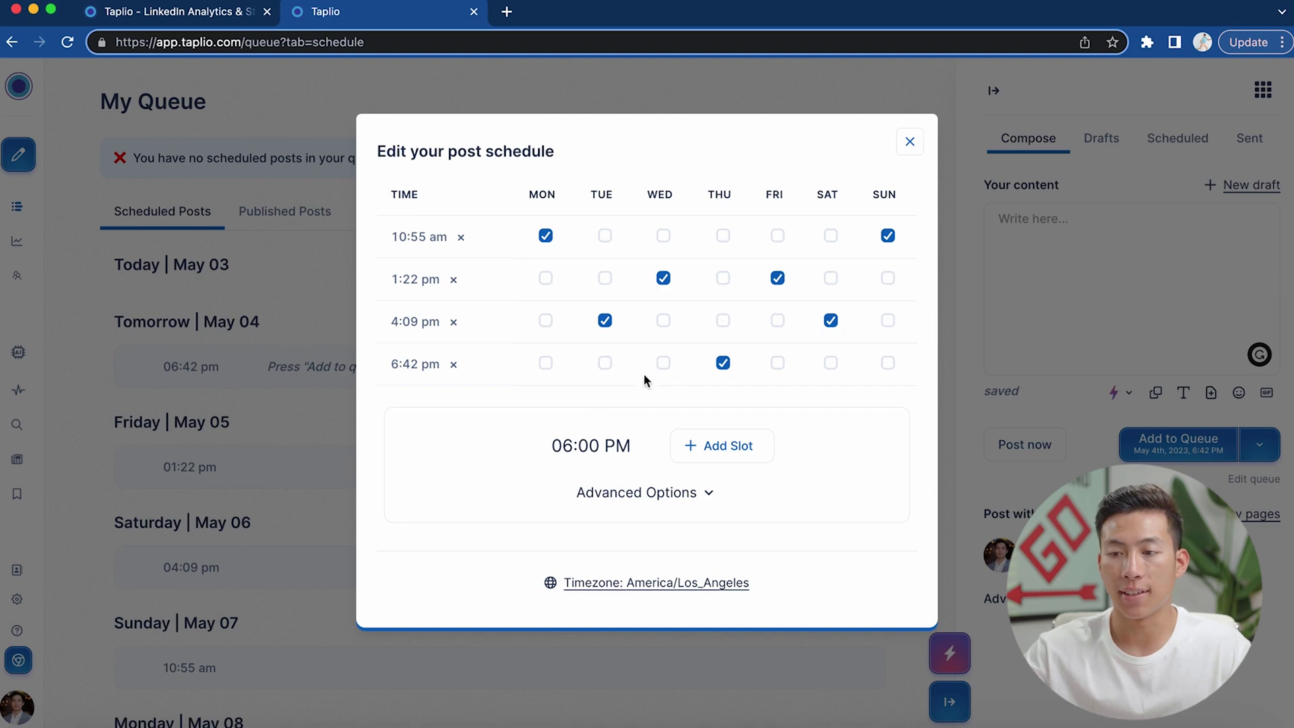
click(704, 453)
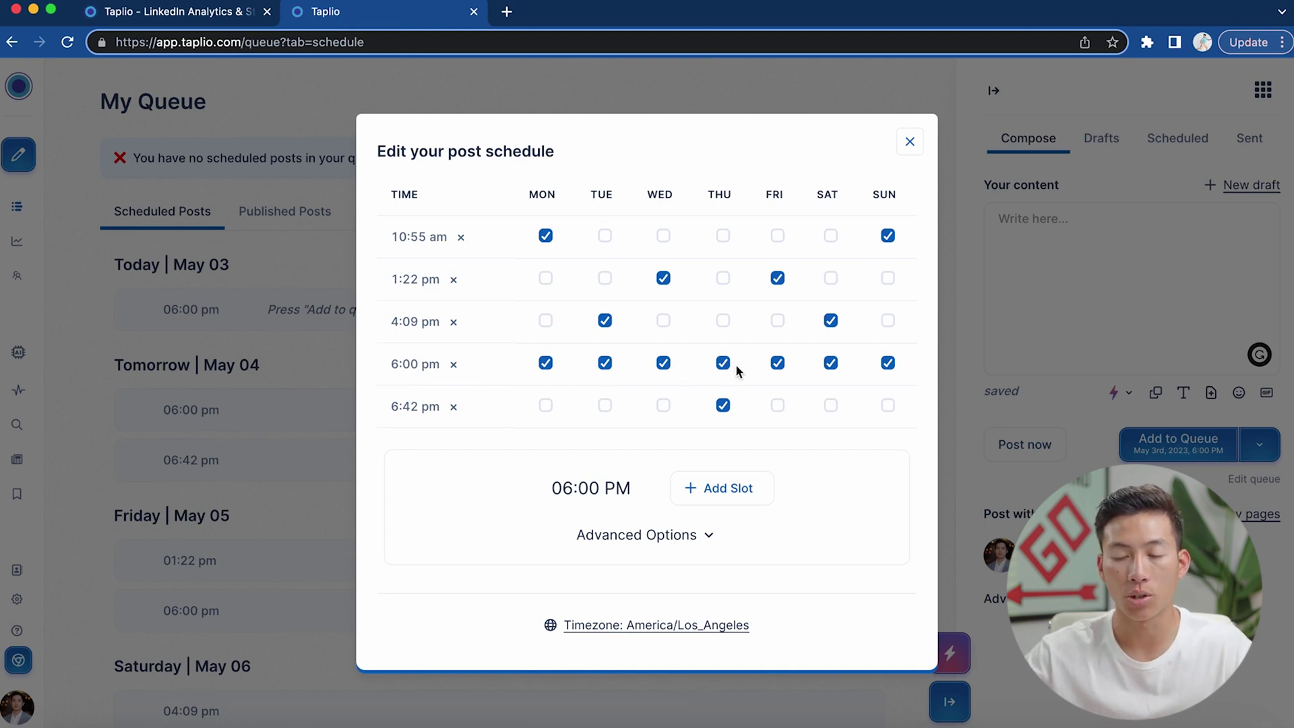
click(703, 536)
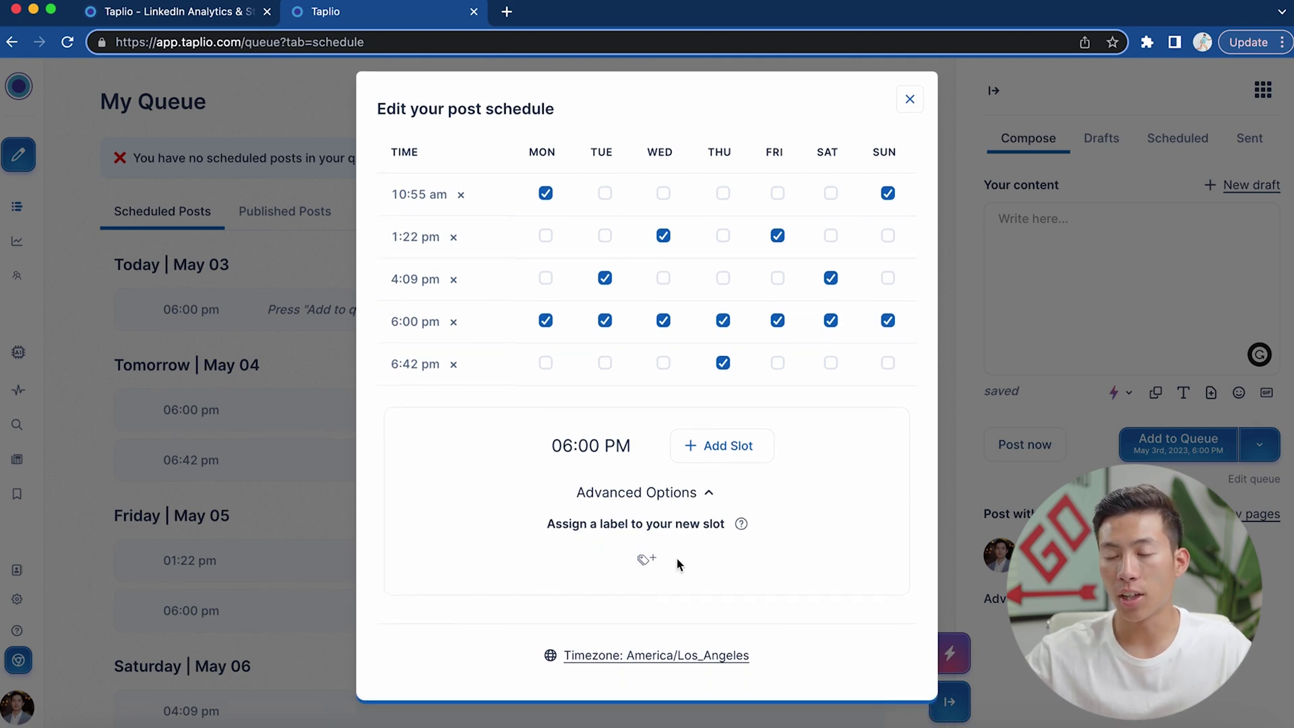
click(457, 332)
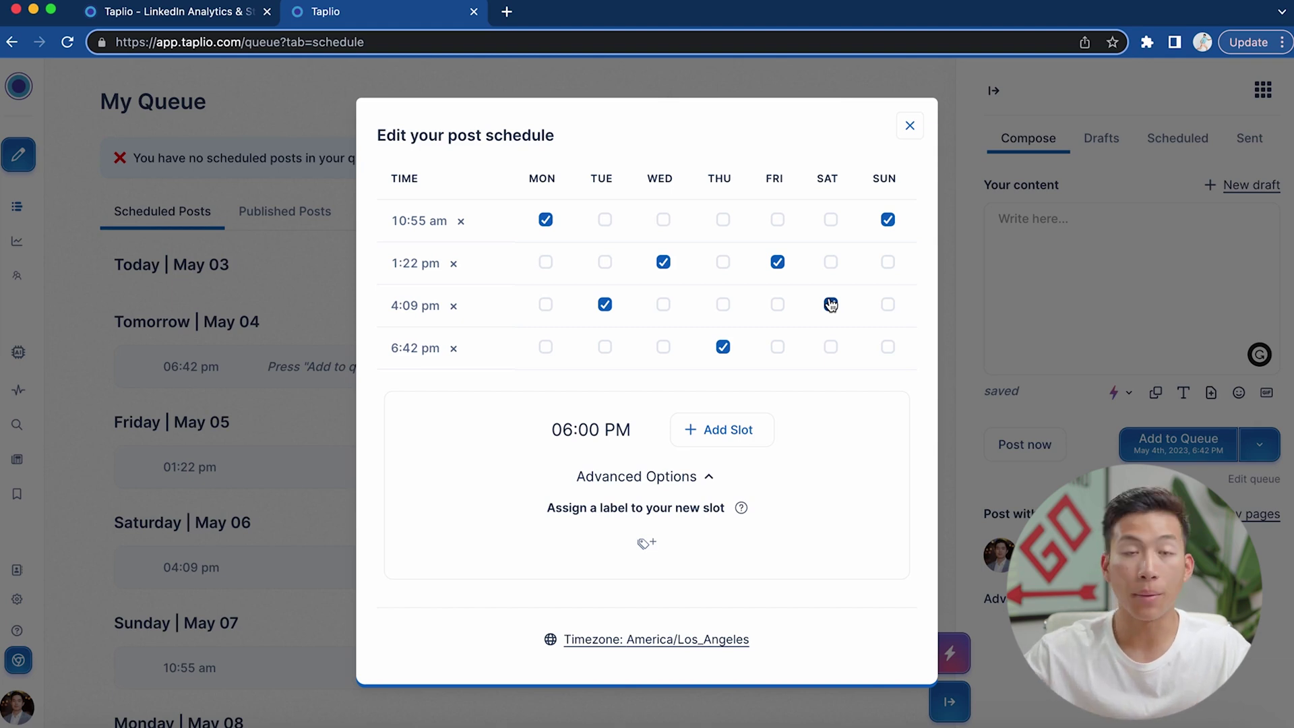
click(830, 304)
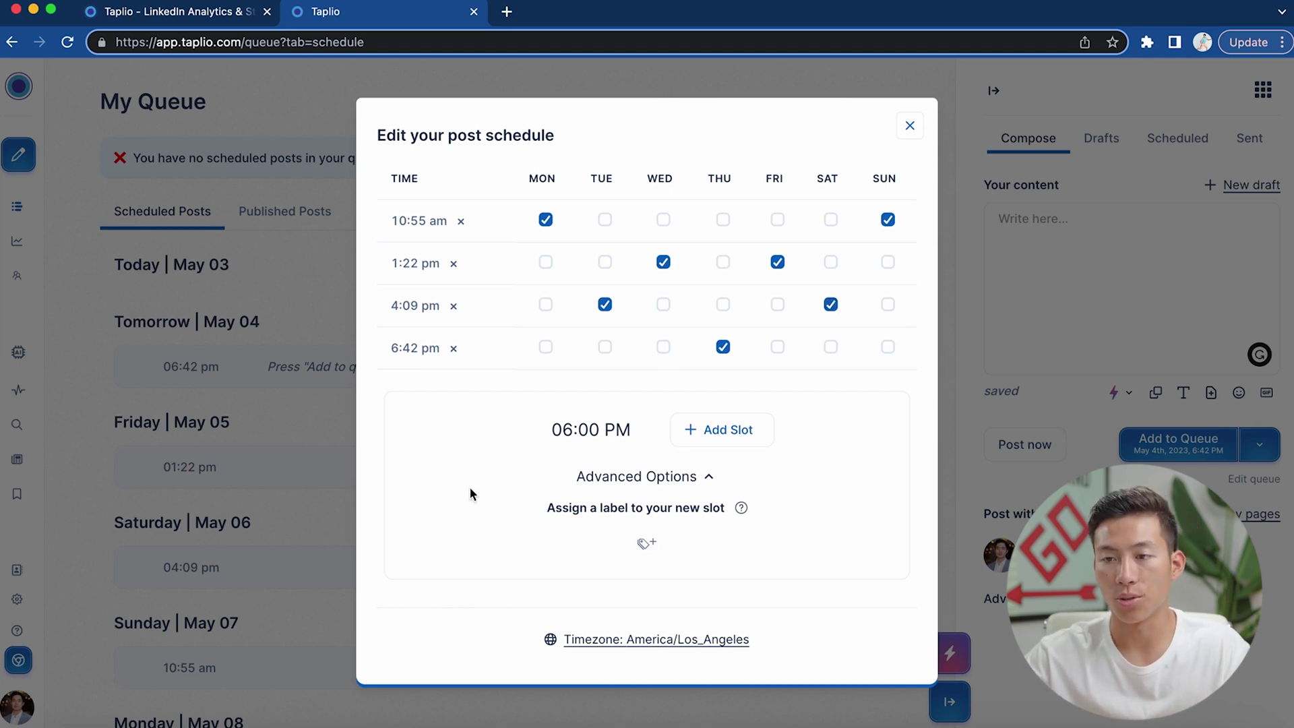